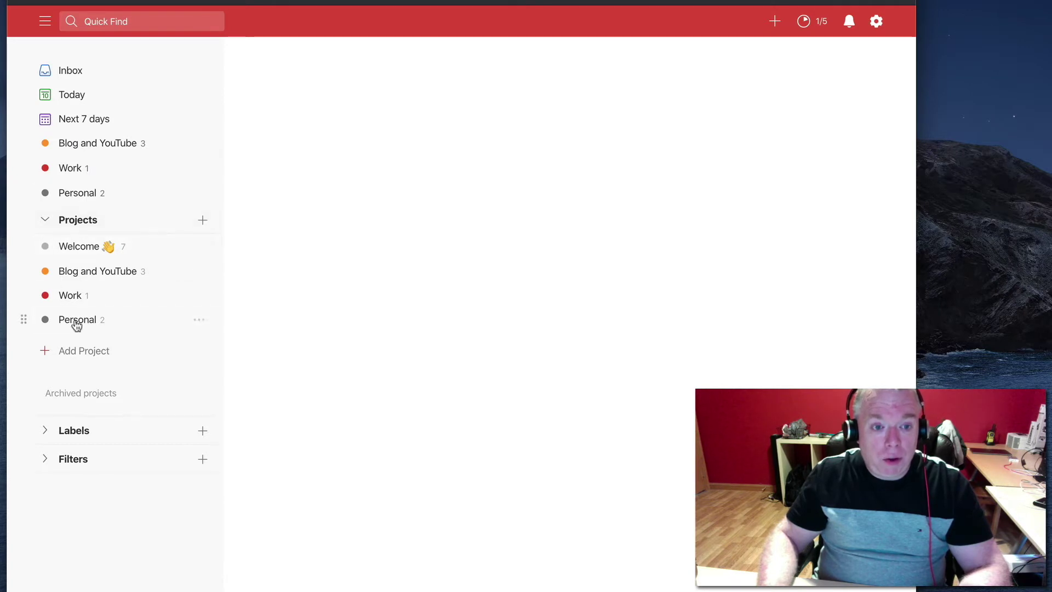
Open the Add project dialog from the bottom of the sidebar's Projects list
left_click(81, 355)
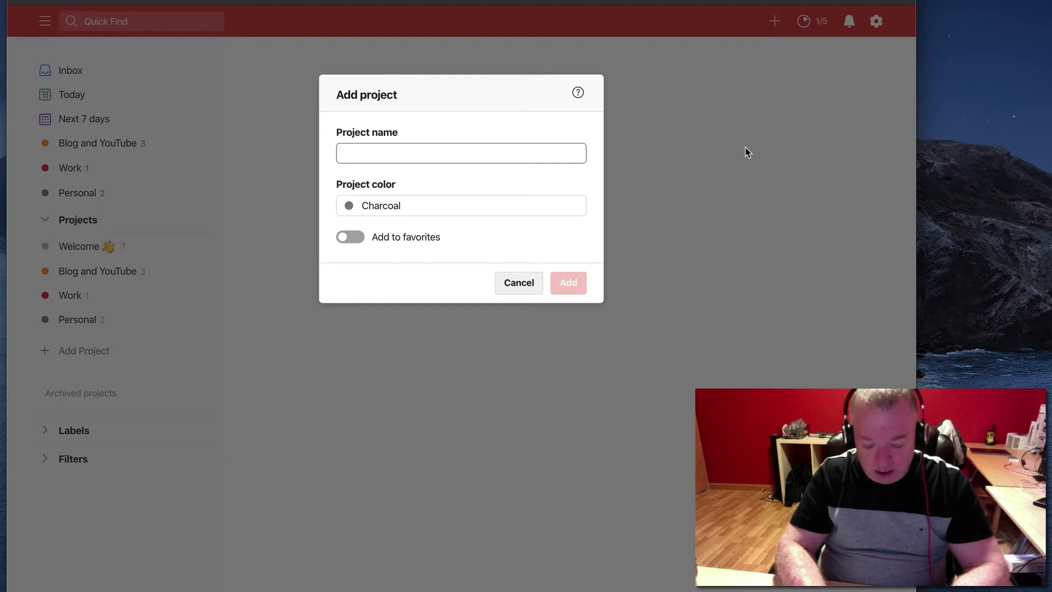
Create the Magenta, favourited project 'YouTube Video Creation Template'
type("YouTu")
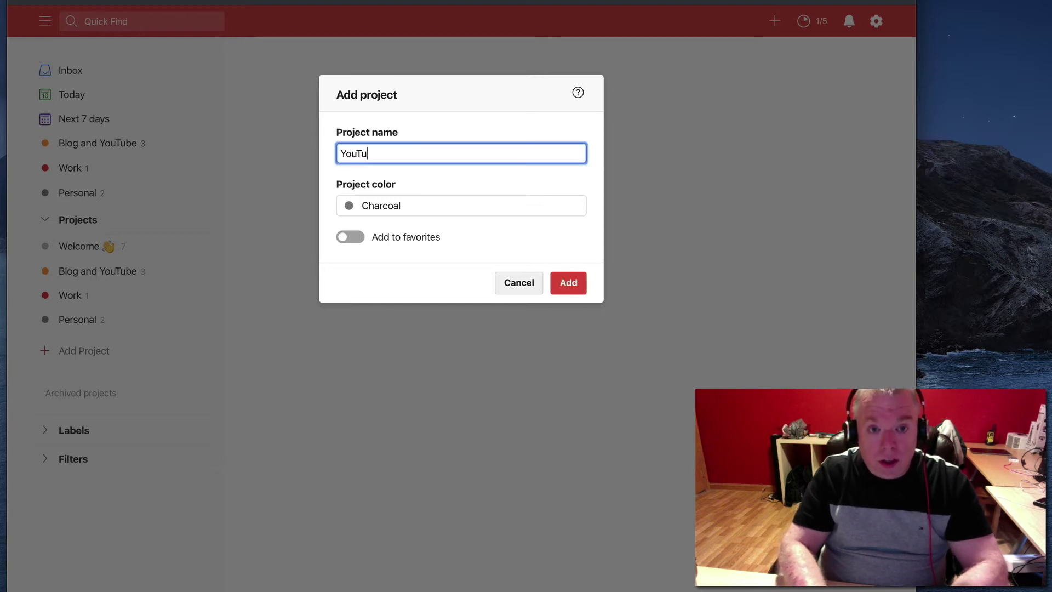
key("BackSpace")
type("ube V")
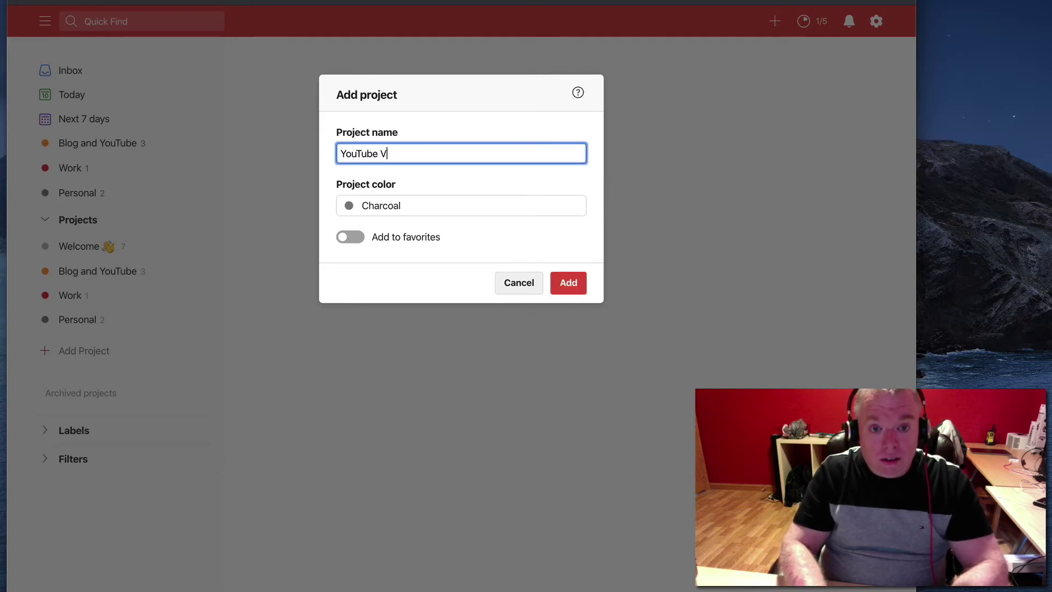
type("ideo Cre")
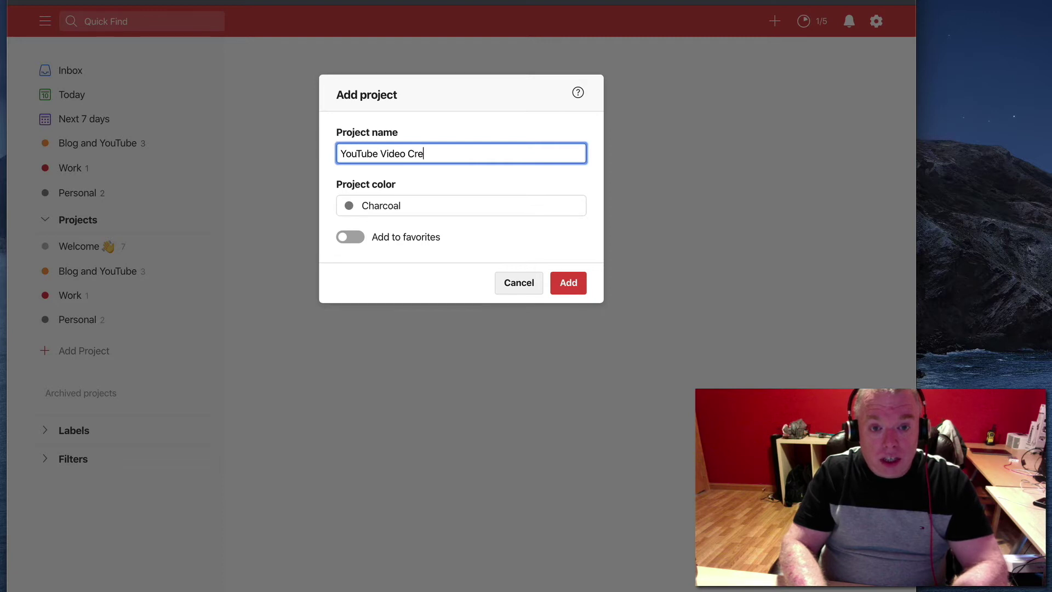
type("ation Template")
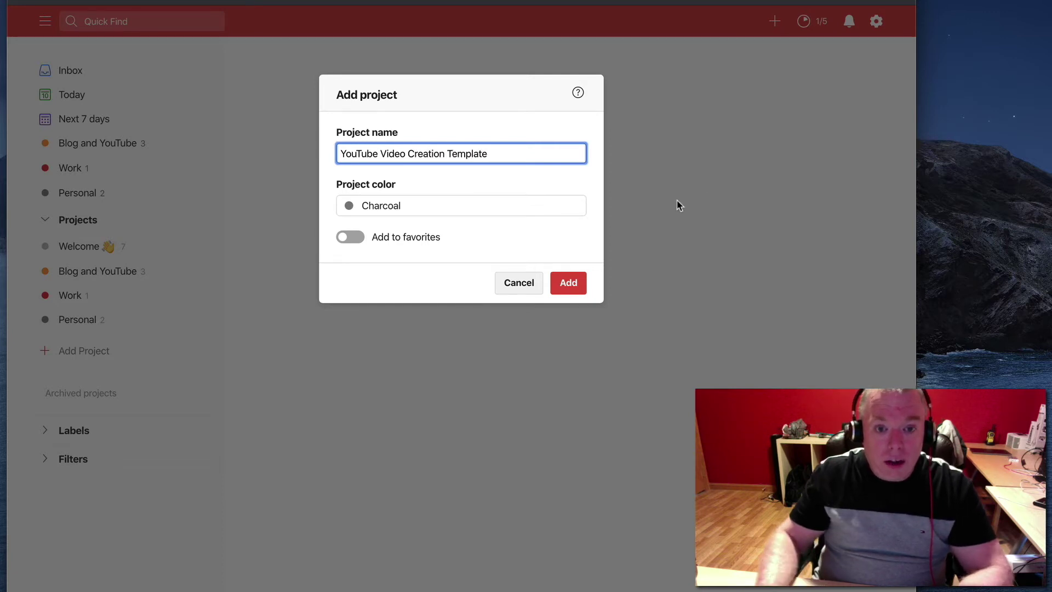
left_click(399, 208)
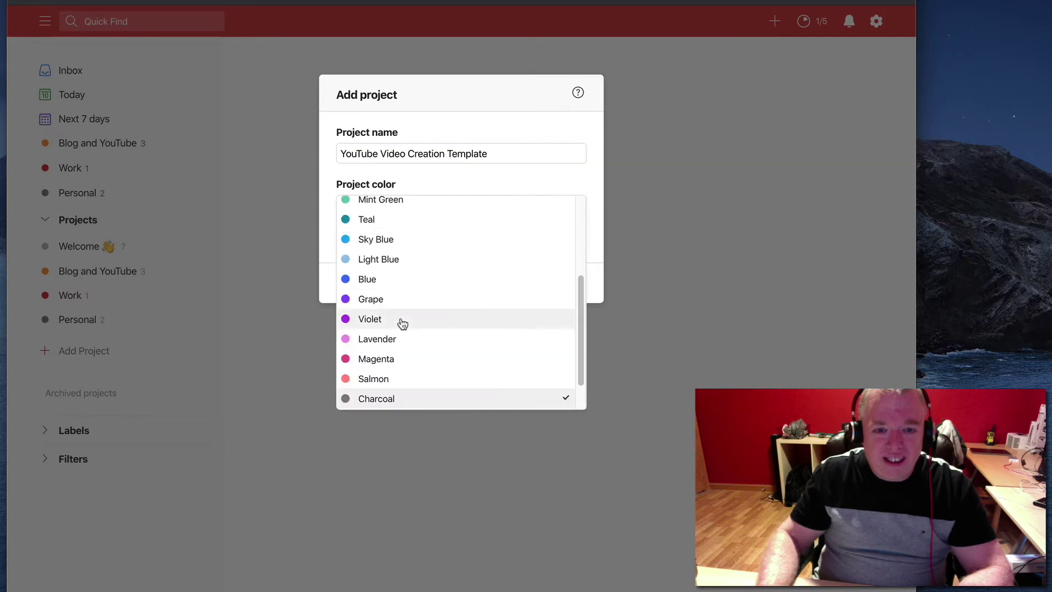
left_click(393, 360)
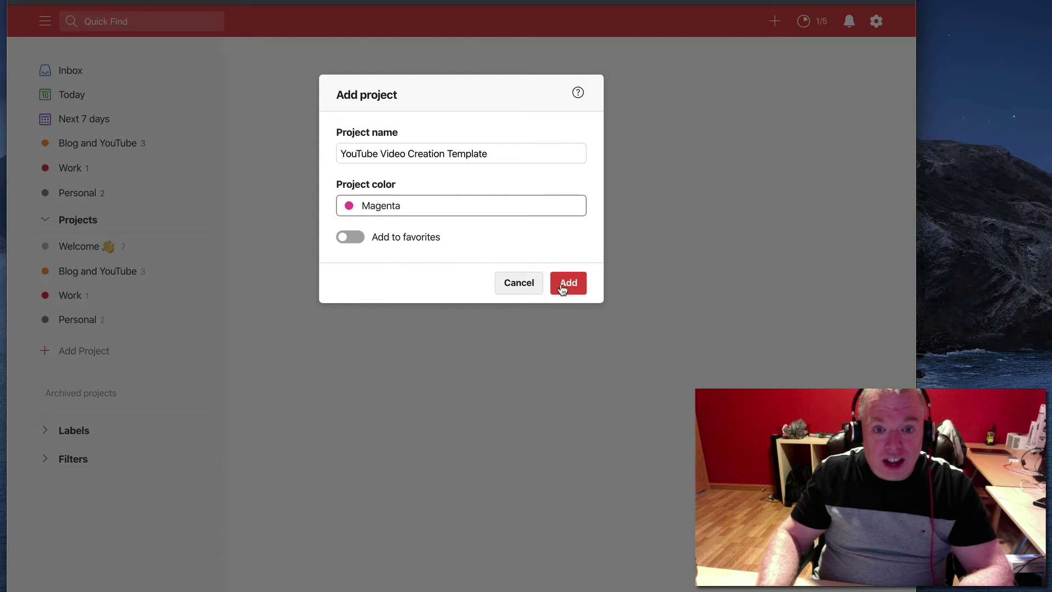
left_click(350, 237)
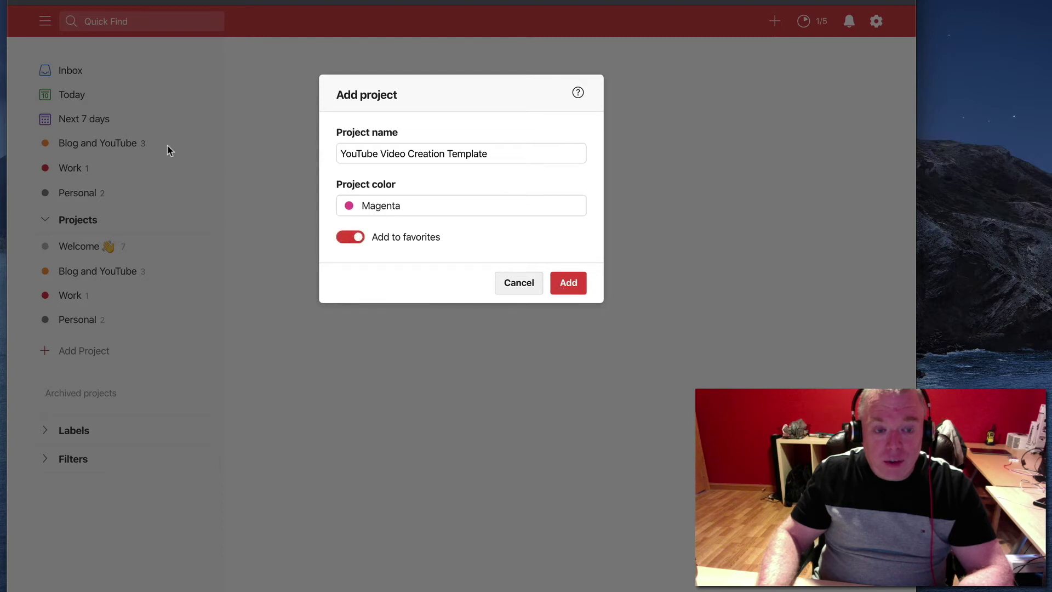
left_click(569, 283)
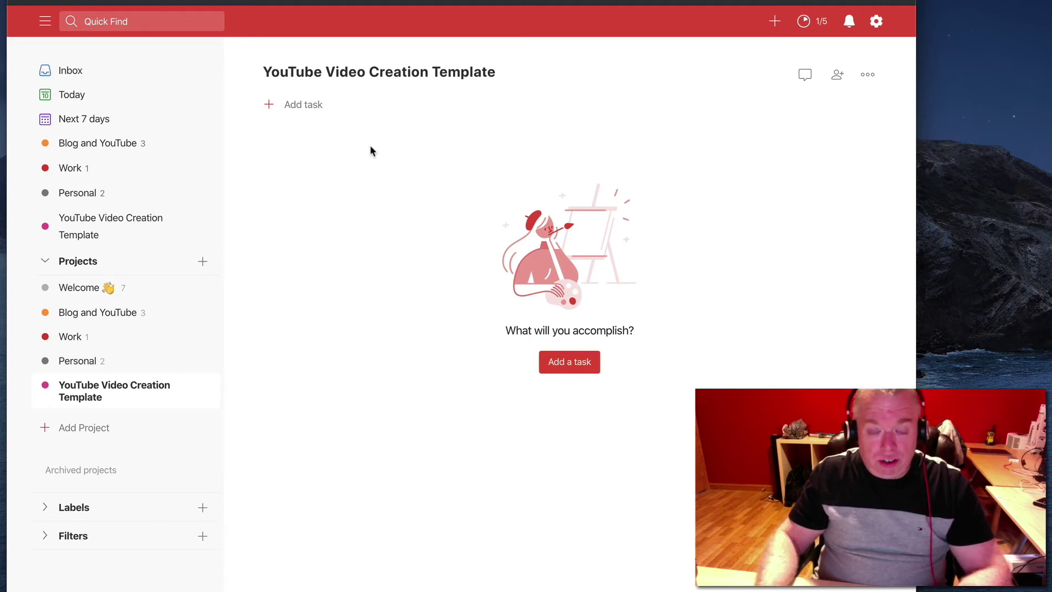
Add the tasks Research Potential Topics, Write Outline and Create Script
mouse_move(361, 148)
left_click(317, 107)
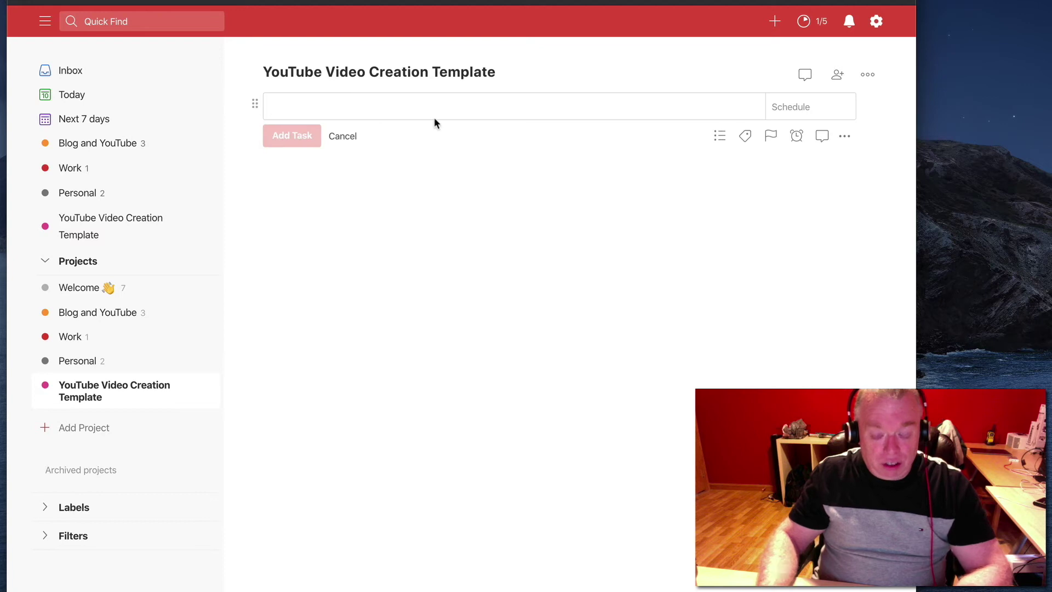
type("Resear")
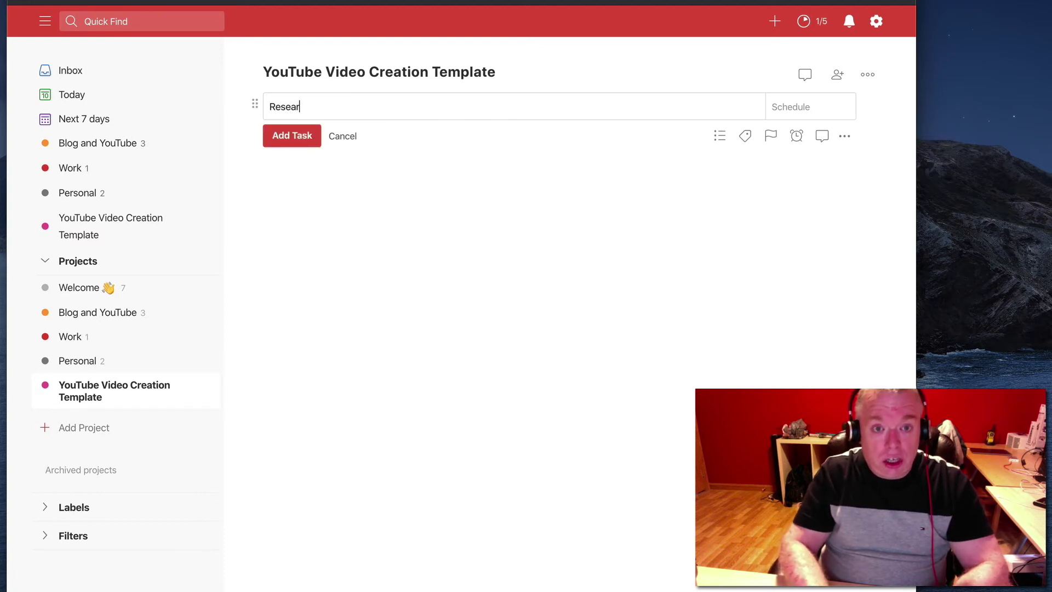
type("ch Potentia")
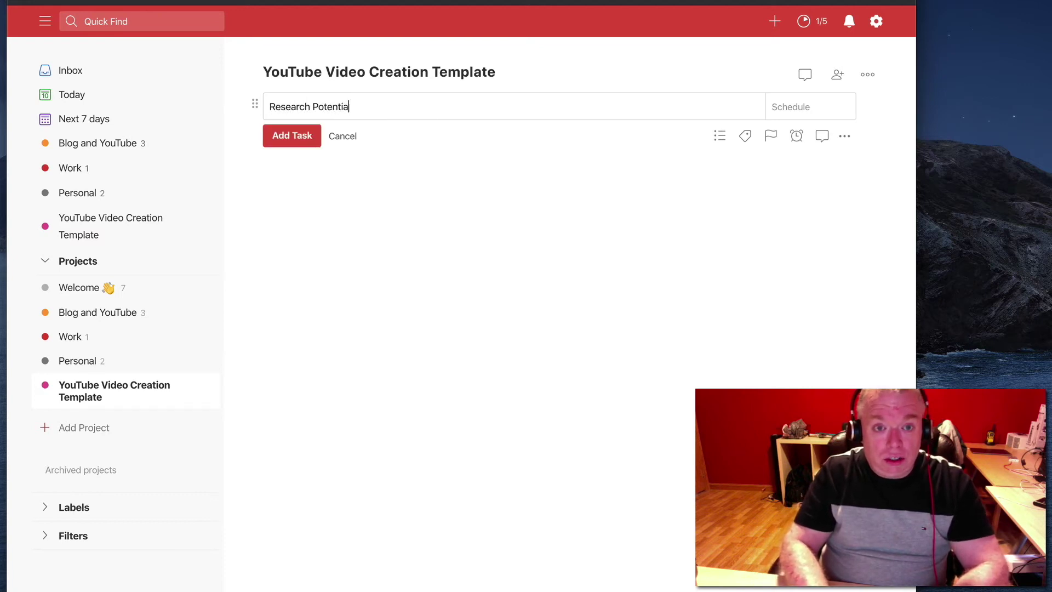
type("l Topics")
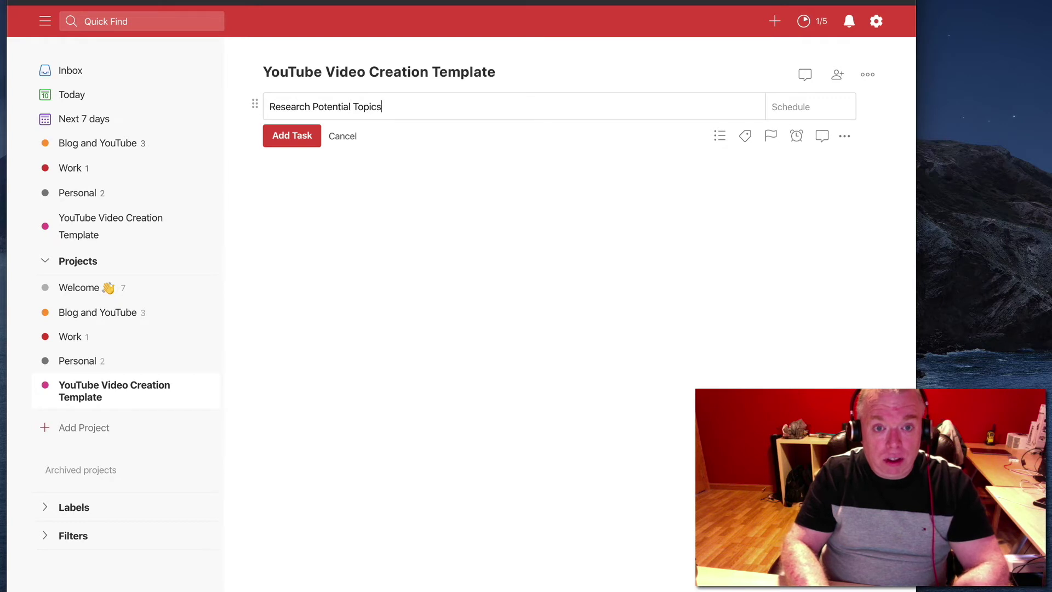
left_click(307, 141)
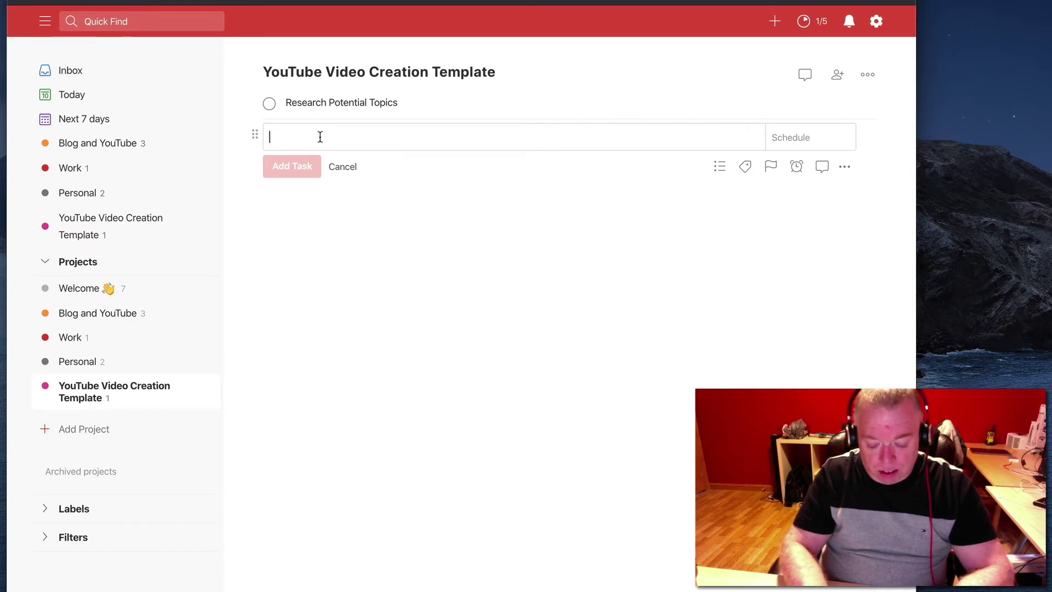
type("Write Outline")
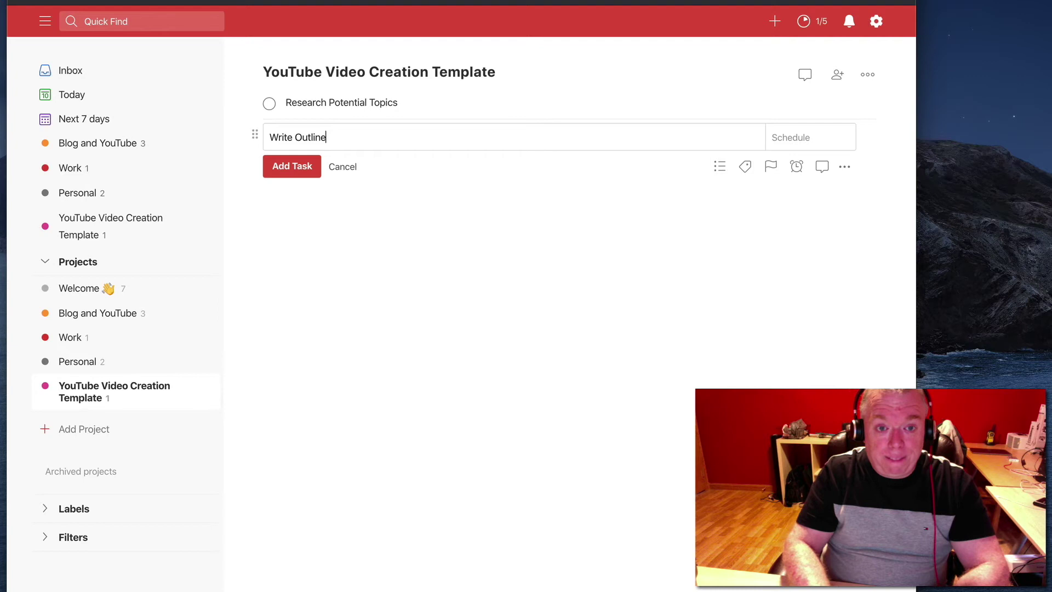
key("Return")
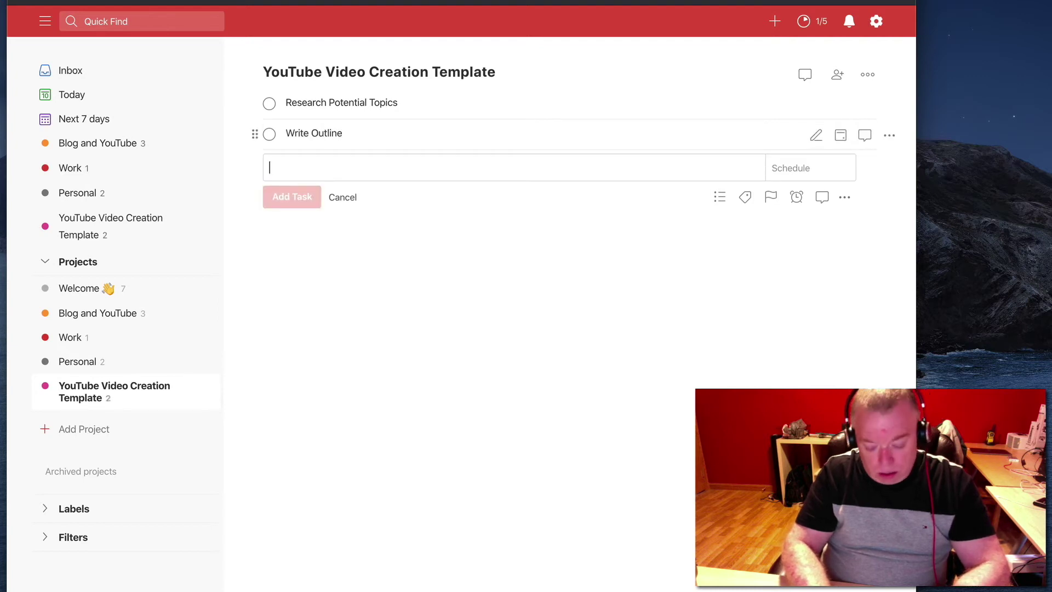
type("Create Script")
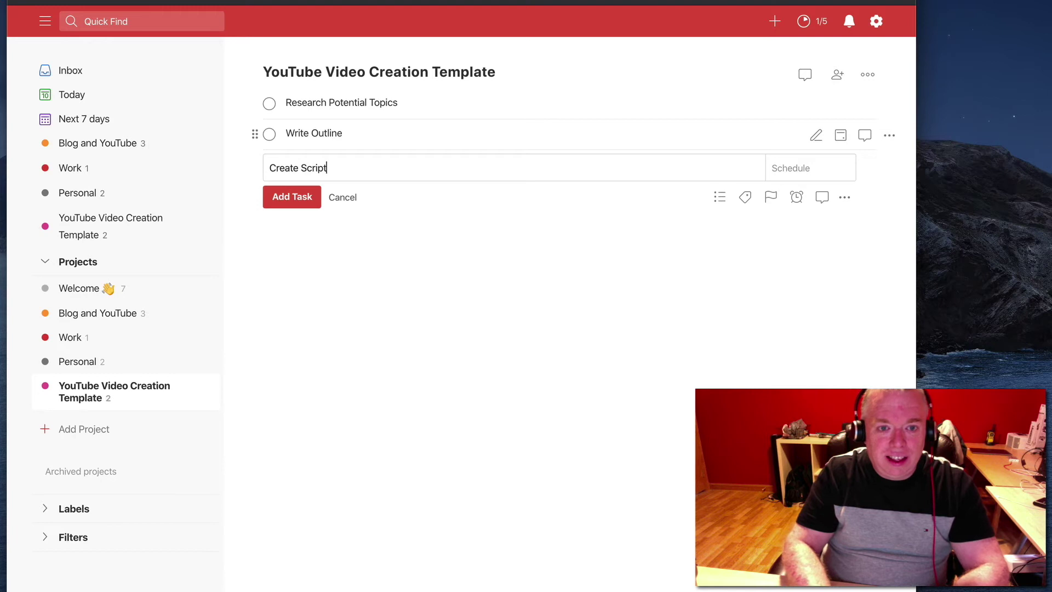
key("Return")
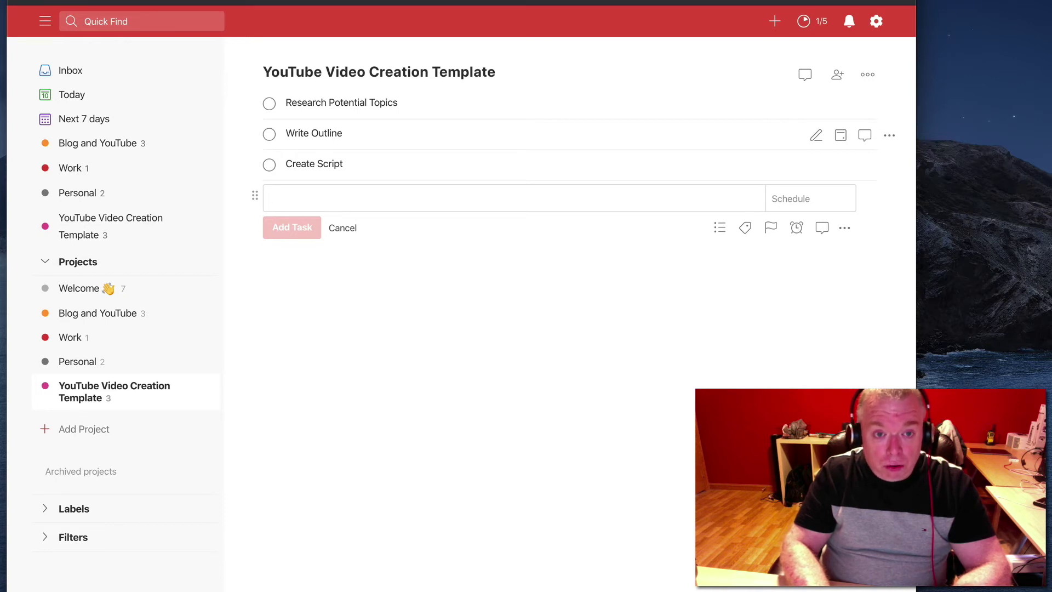
Add the tasks Record Subscribe and Intros and Record Content
type("Record")
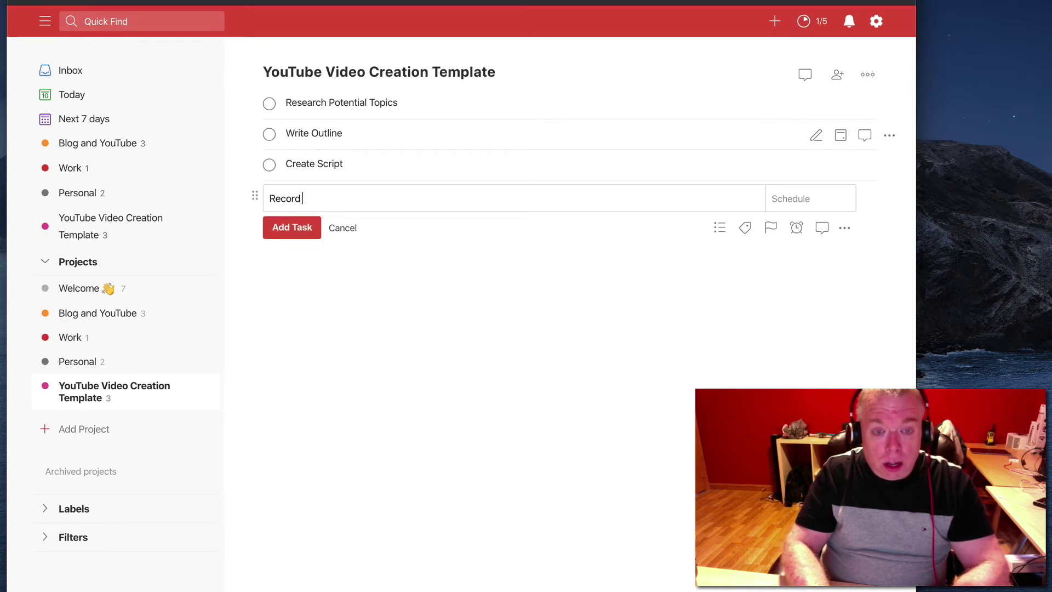
type(" Sb")
type("u")
key("BackSpace")
key("BackSpace")
type("ub")
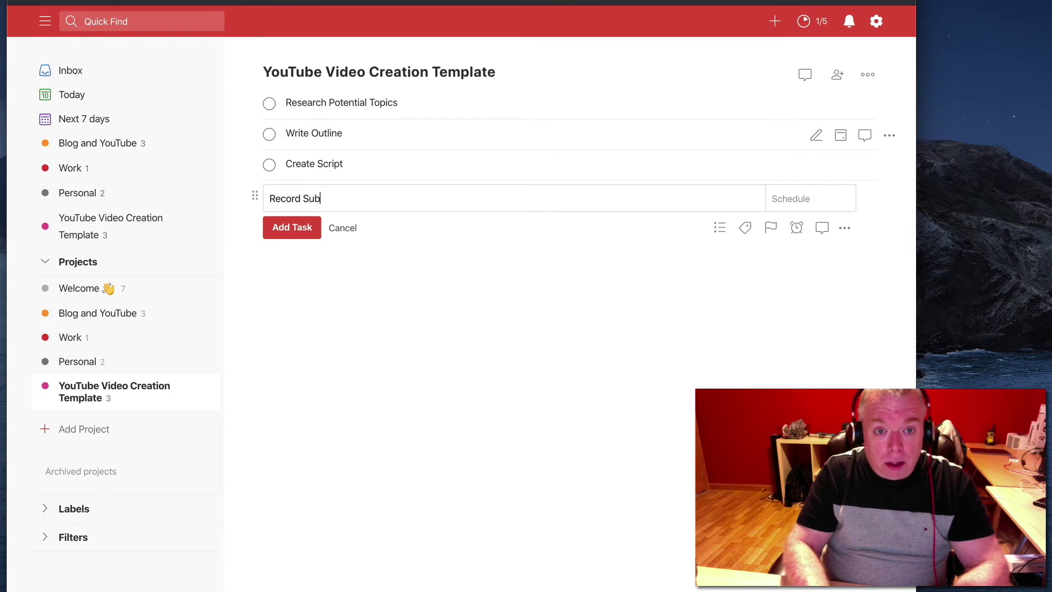
type("scribe adn")
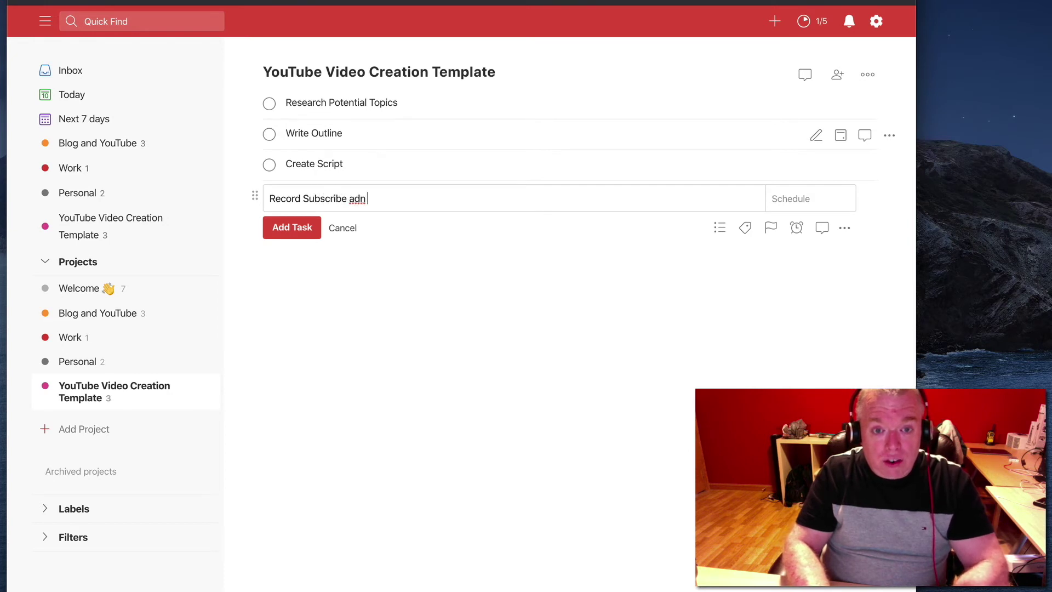
key("BackSpace")
key("BackSpace")
key("BackSpace")
type("nd ")
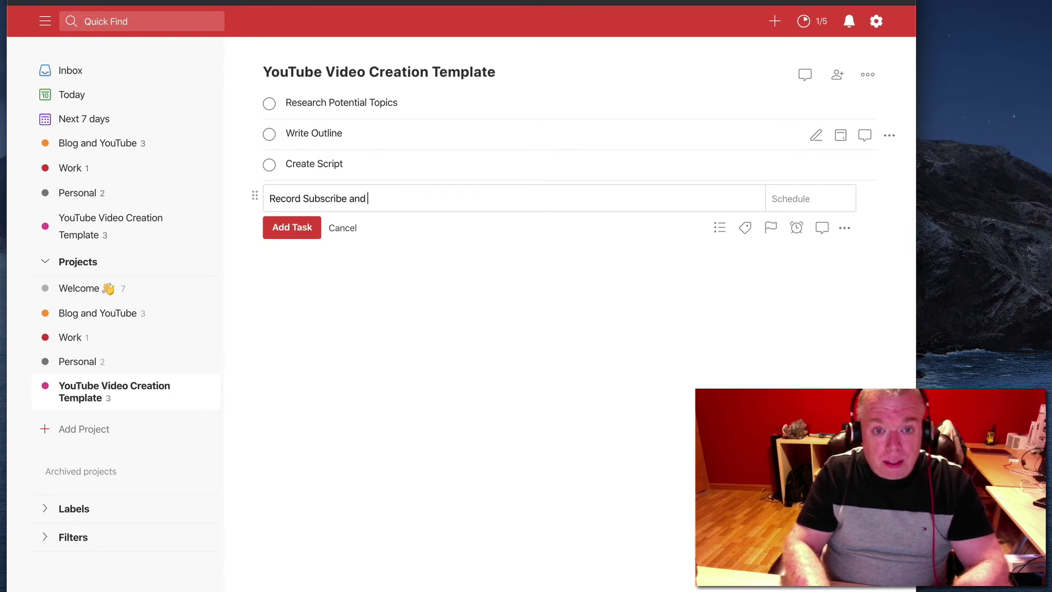
type("Intros")
key("Return")
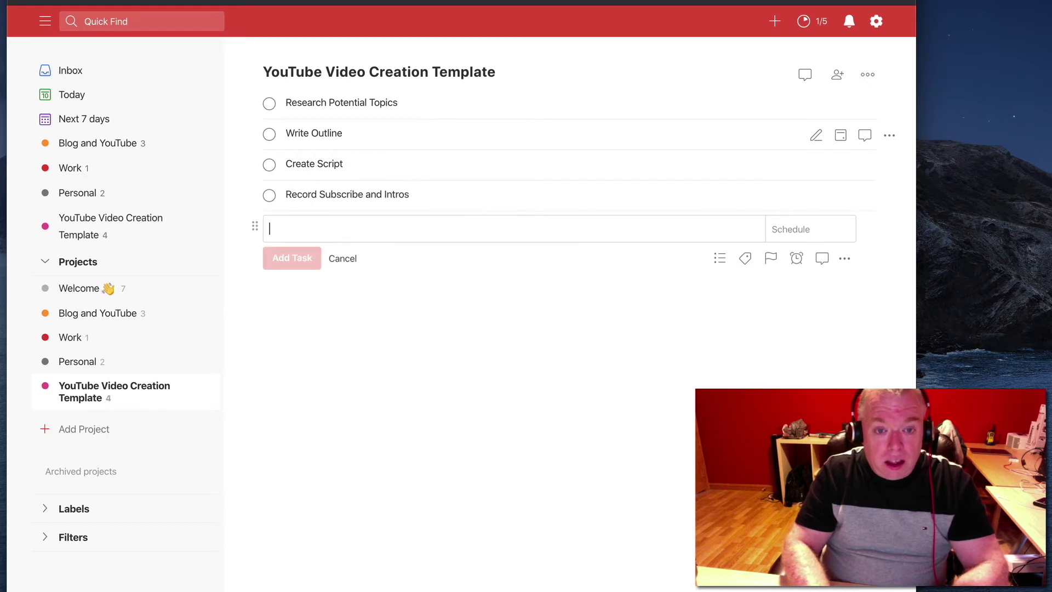
type("Record Content")
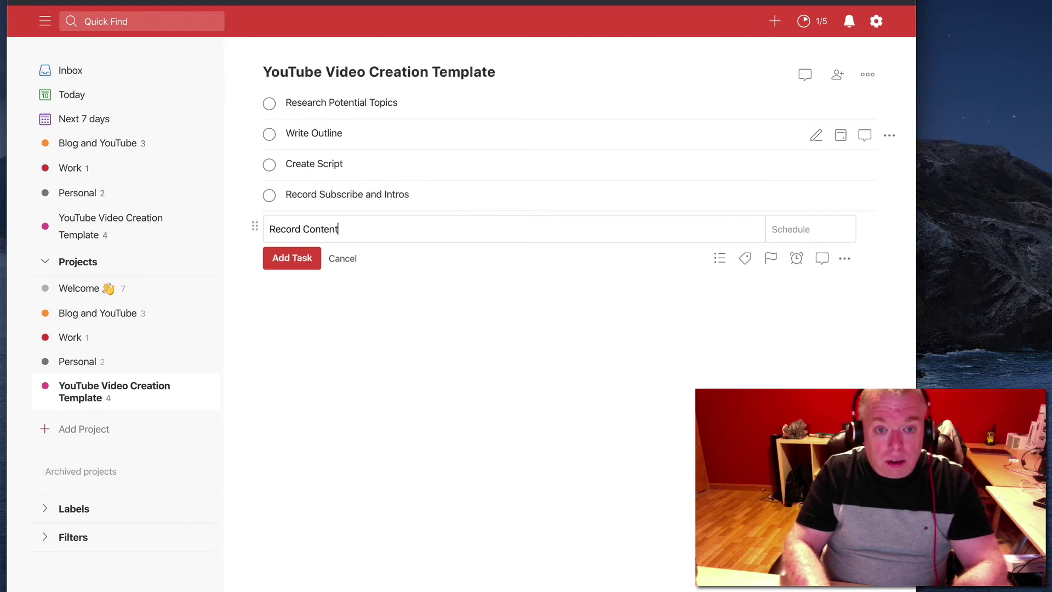
key("Return")
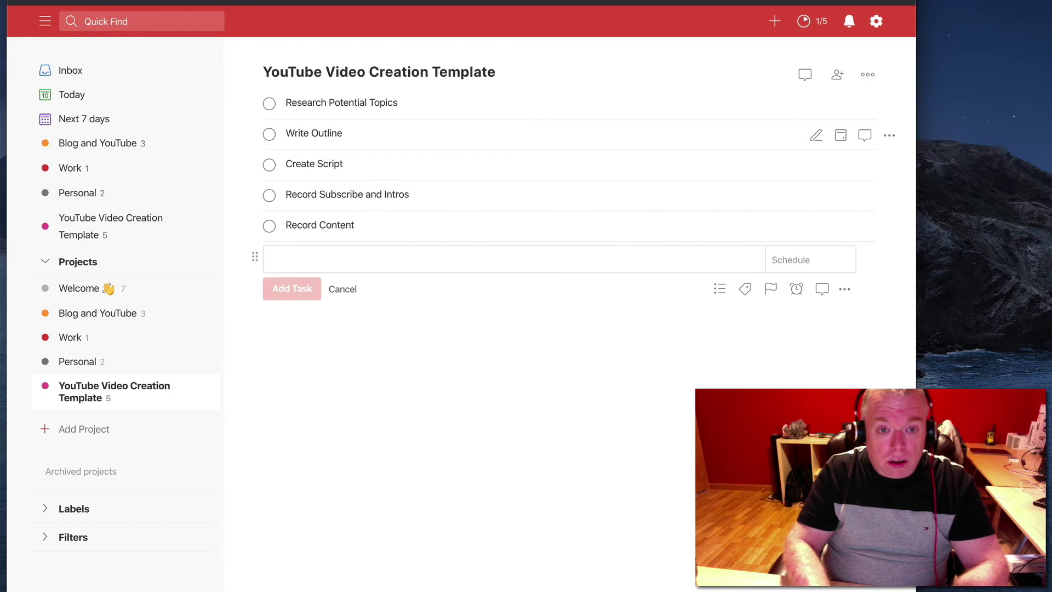
Add tasks Edit in ScreenFlow 8, FCP editing, Upload YouTube, Edit in YouTube and Publish
type("Edit i")
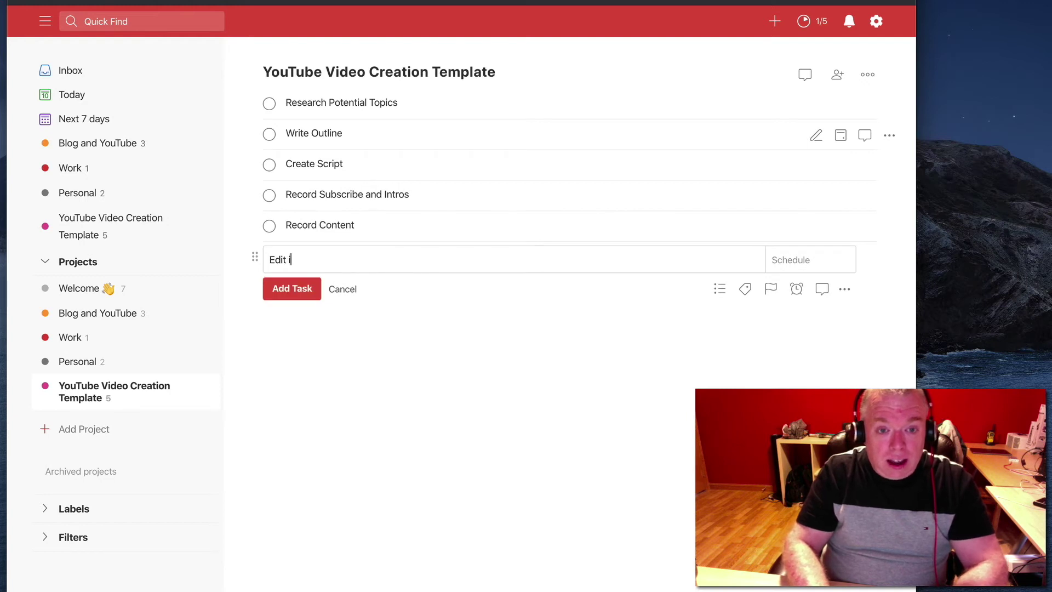
type("n Screen")
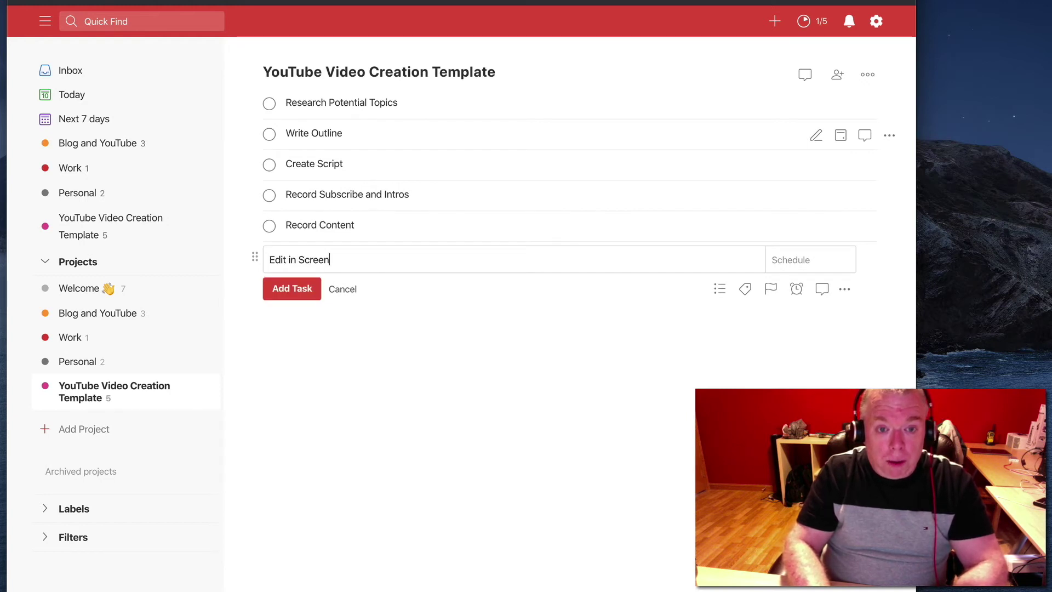
type("Flow 8")
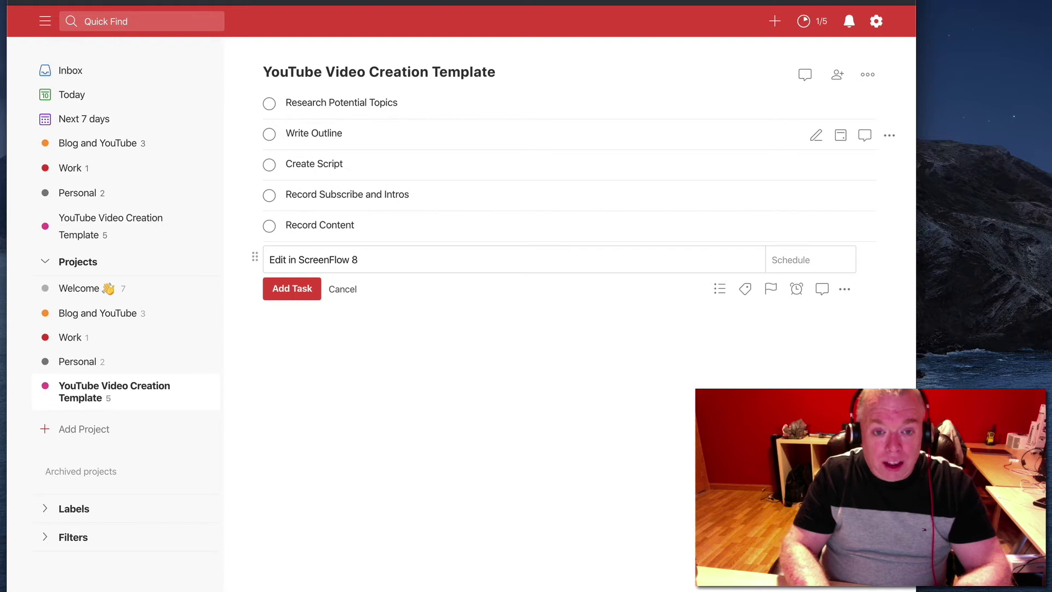
key("Return")
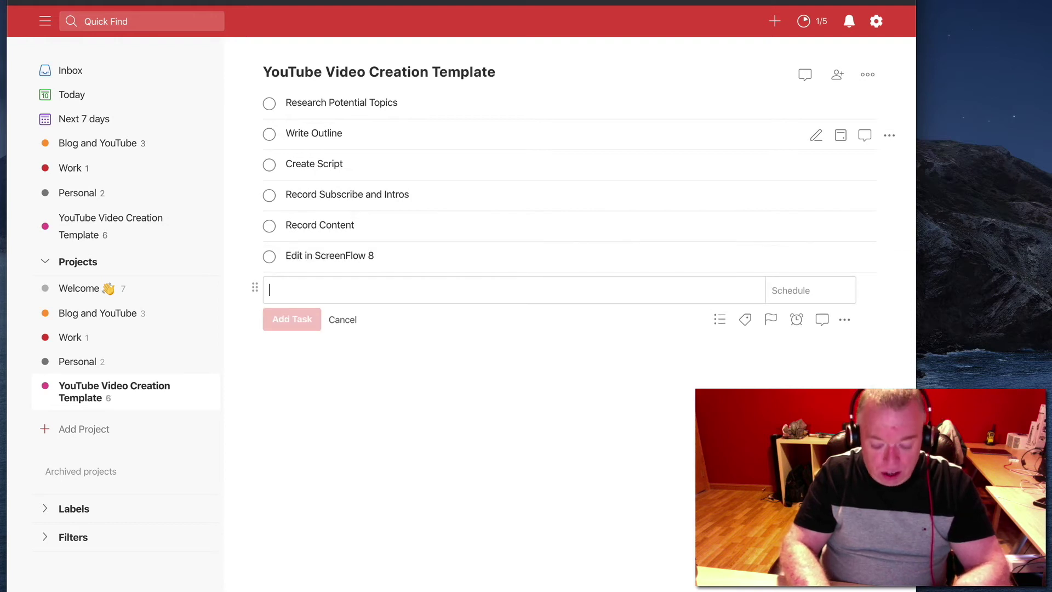
type("FCP e")
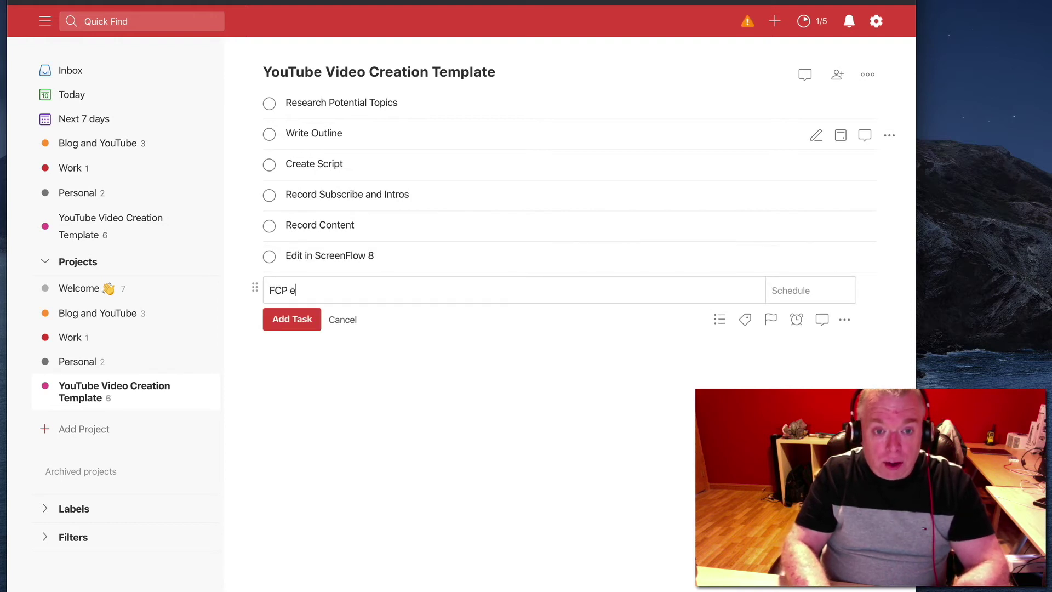
type("diting")
key("Return")
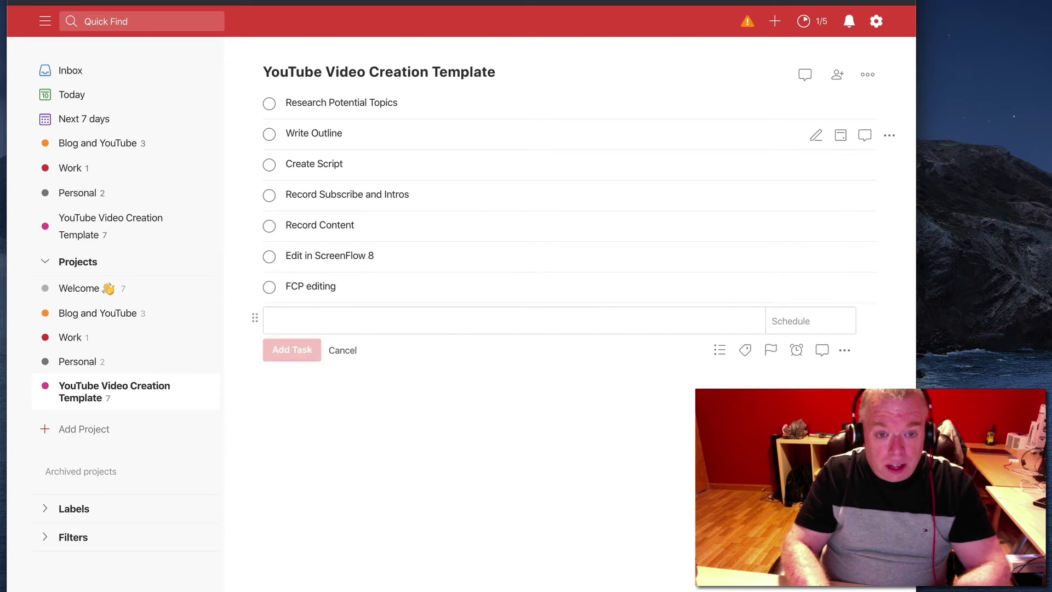
type("U")
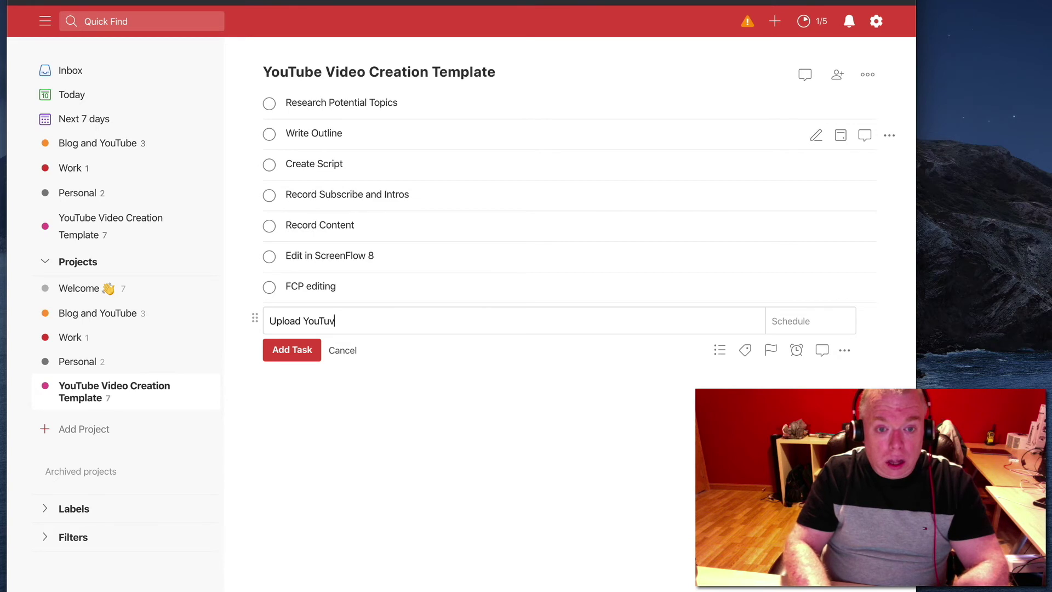
type("pload YouTube")
key("Return")
type("Edi")
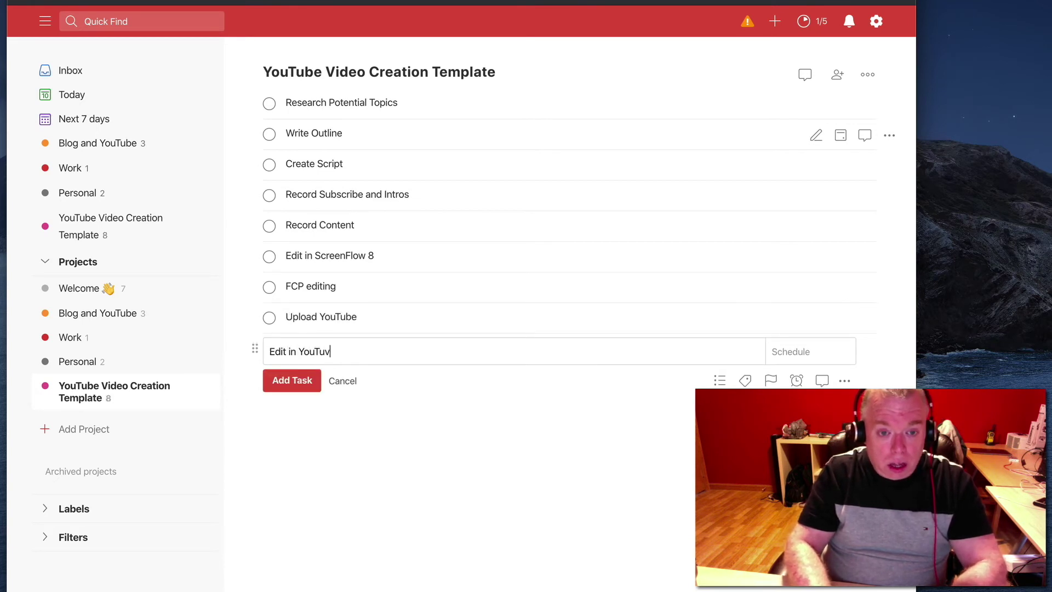
type("t in YouTube")
key("Return")
type("Publish")
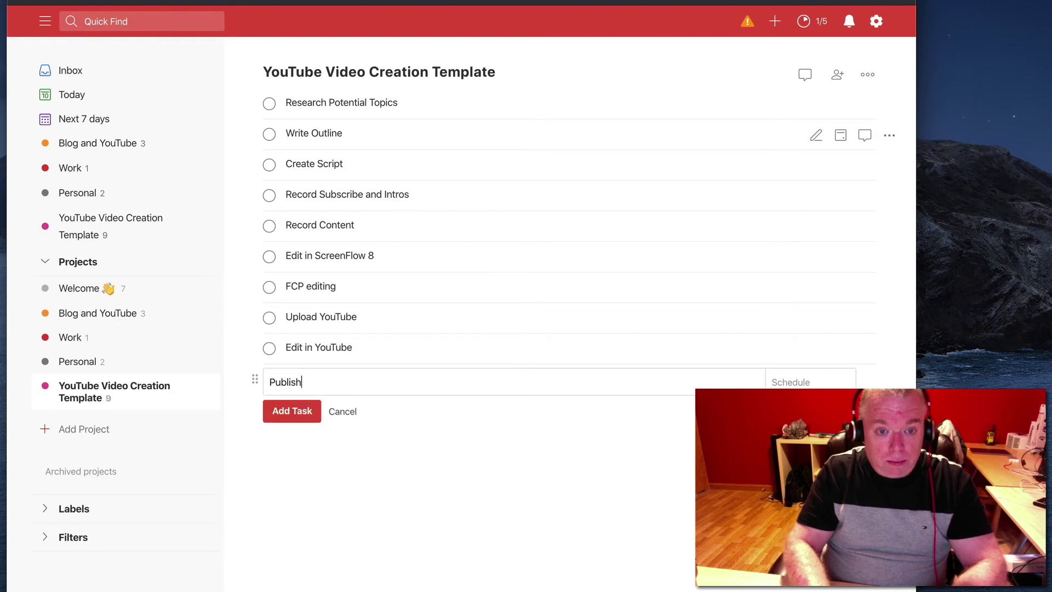
key("Return")
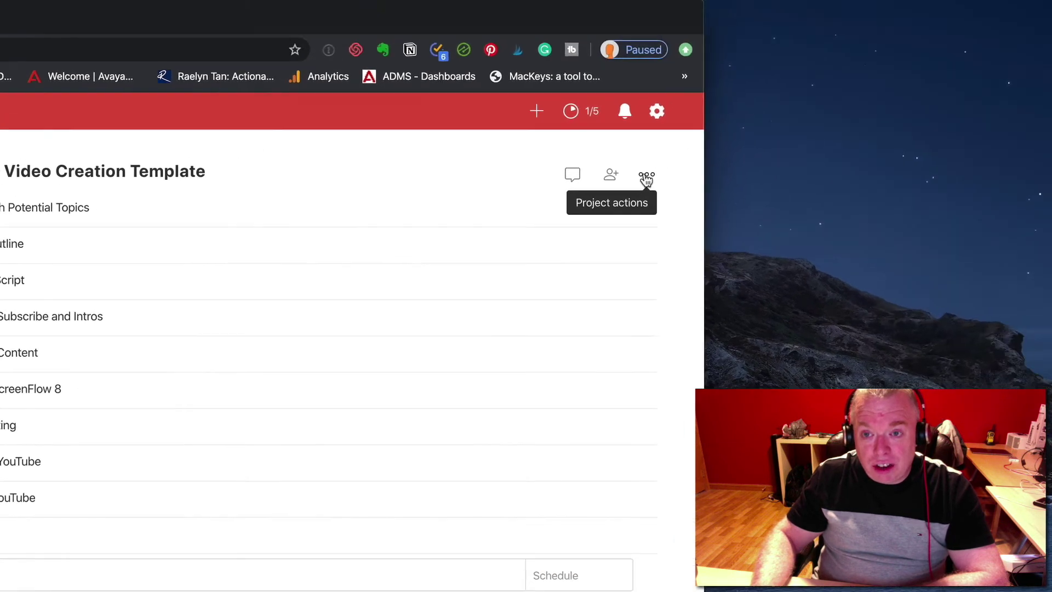
Export the YouTube Video Creation Template project as a template file
left_click(817, 132)
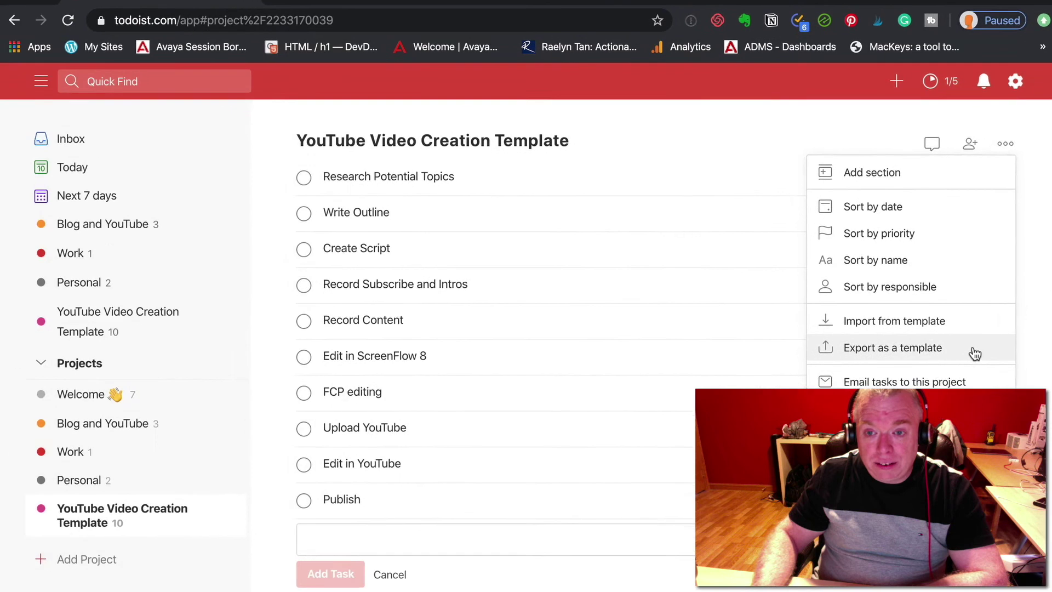
left_click(603, 385)
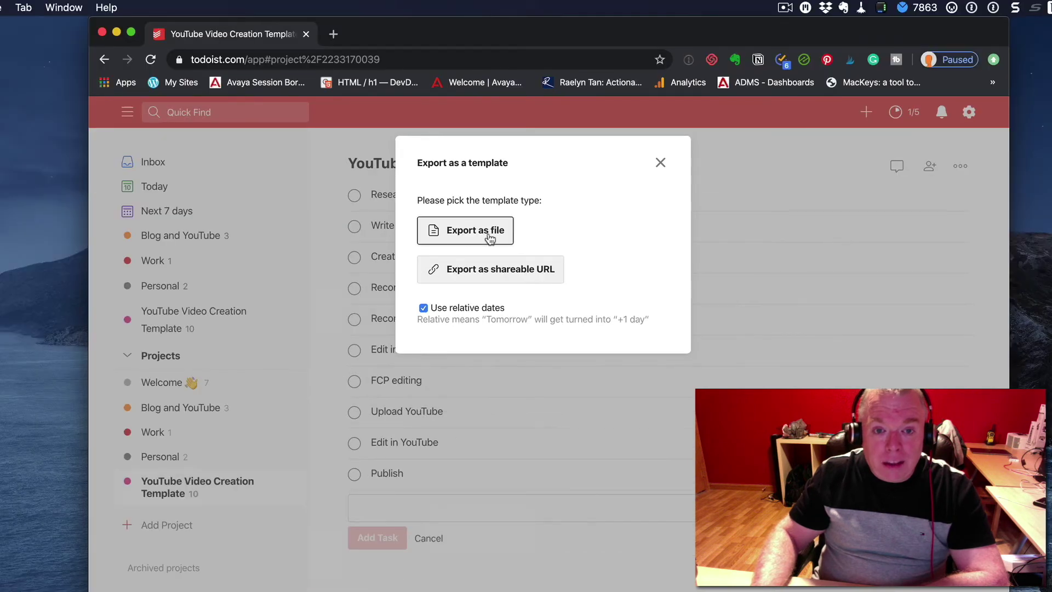
left_click(489, 239)
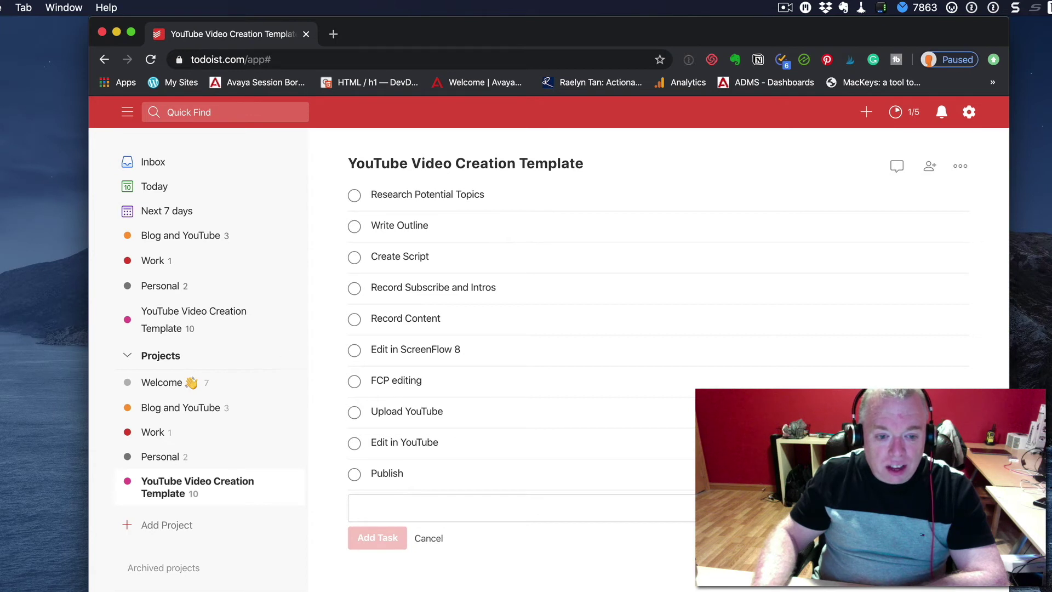
View the exported CSV in Excel with columns A and B auto-fitted, then close without saving
key("super+Tab")
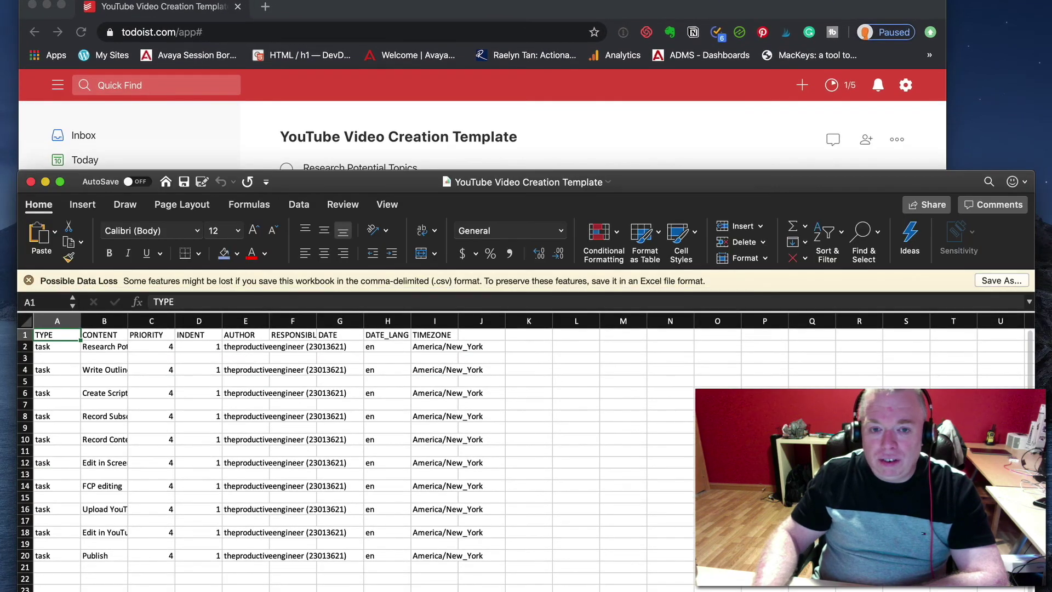
left_click_drag(582, 190, 570, 28)
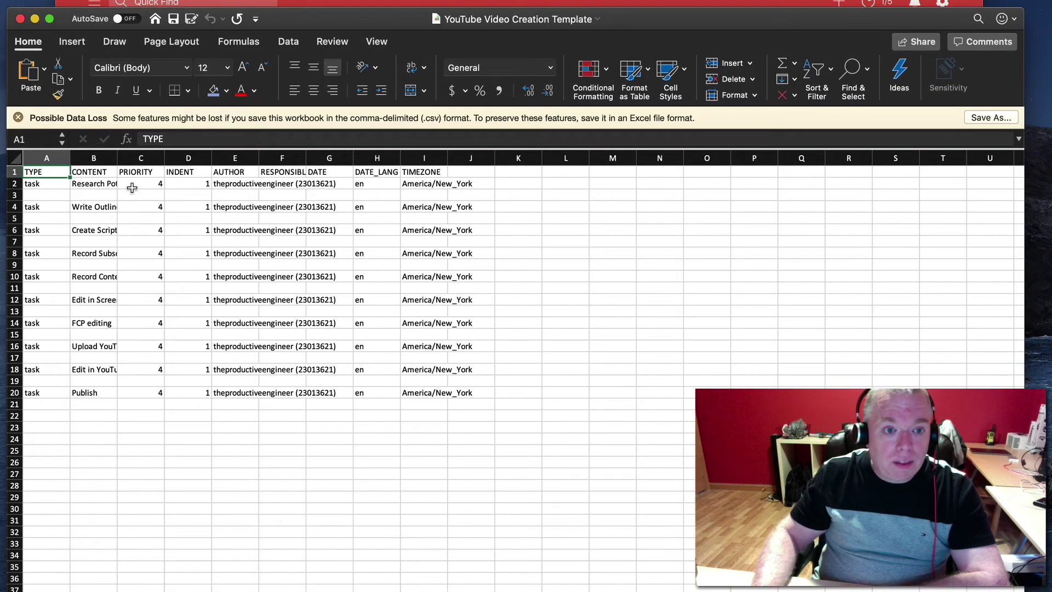
double_click(117, 158)
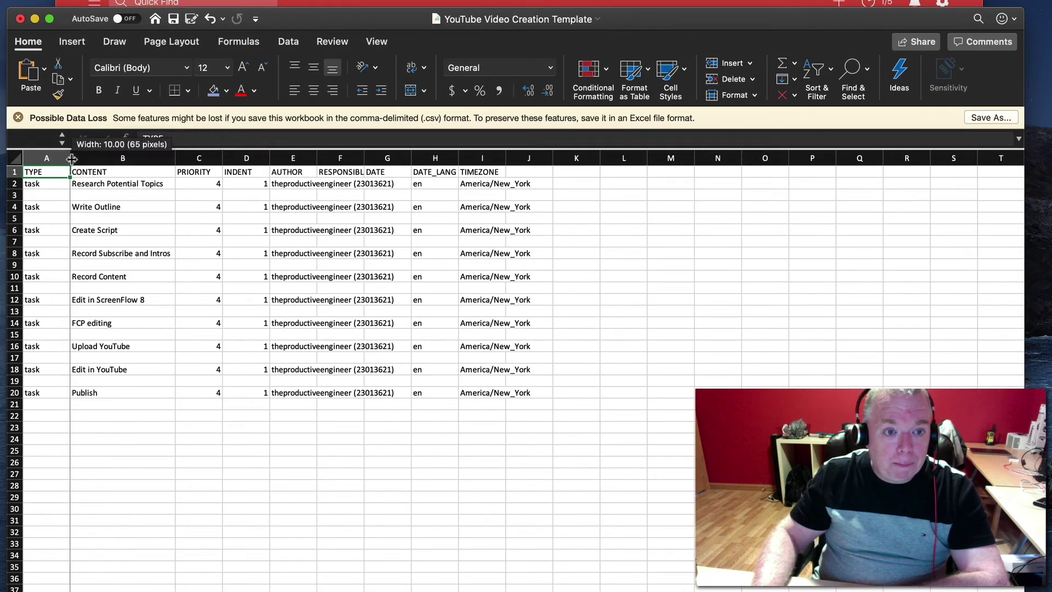
double_click(70, 158)
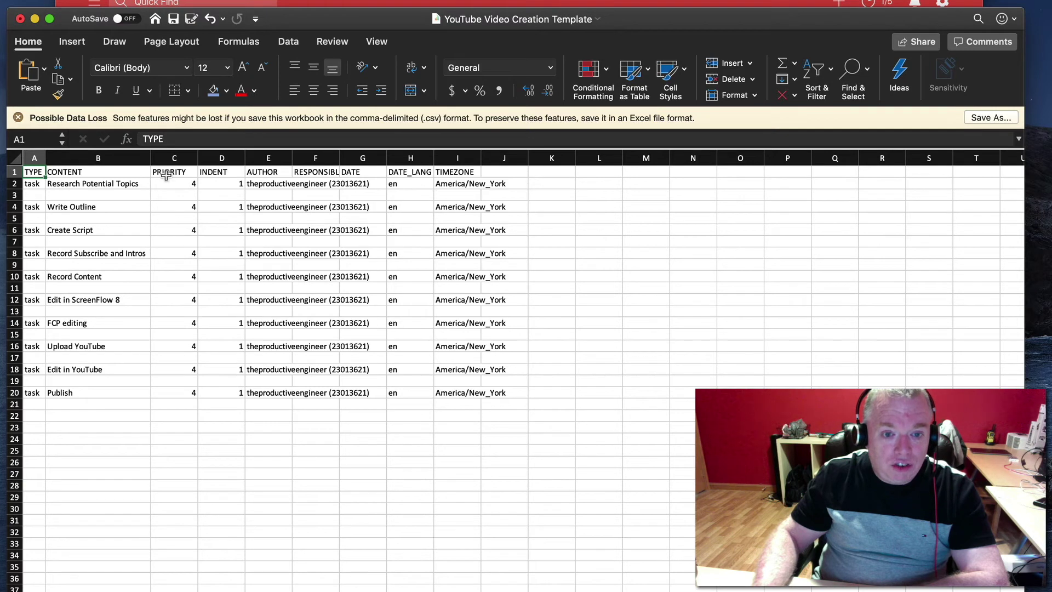
left_click(20, 19)
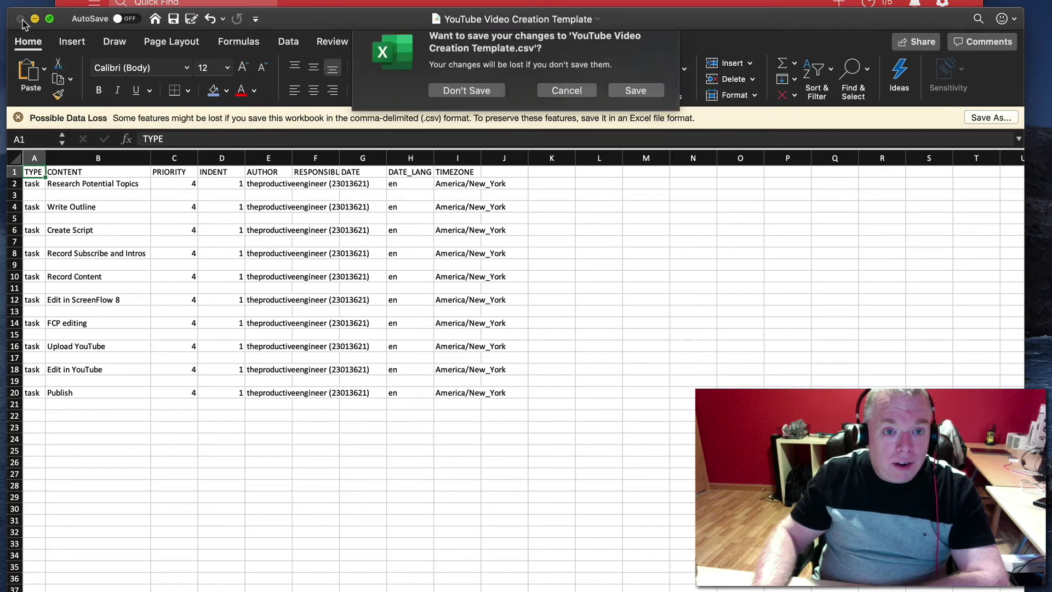
left_click(466, 105)
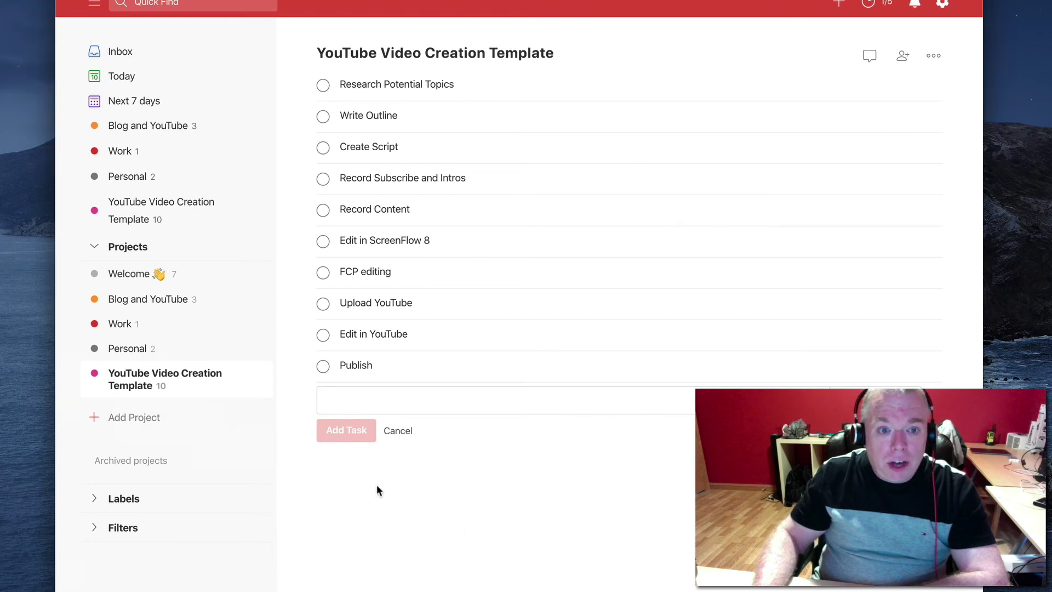
Create an empty project named 'Todoist Template YT Video'
left_click(255, 246)
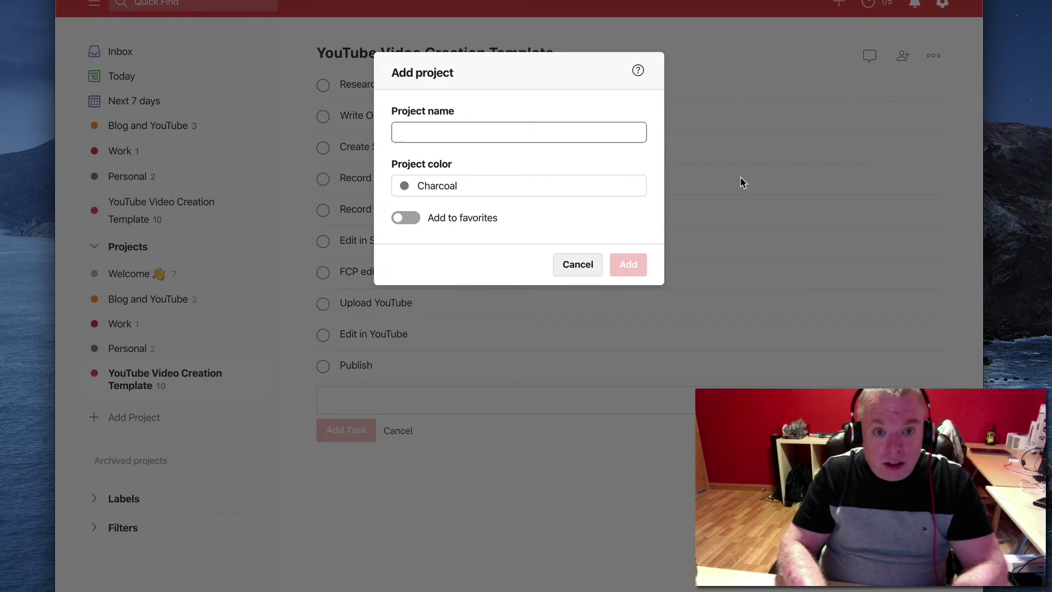
type("Todos")
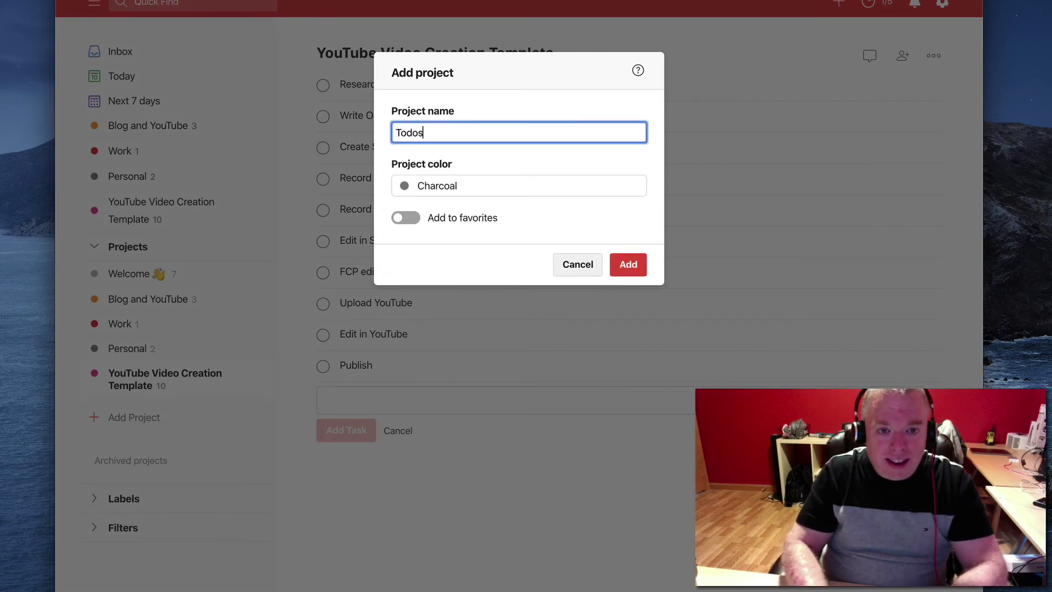
key("BackSpace")
type("ist Temp")
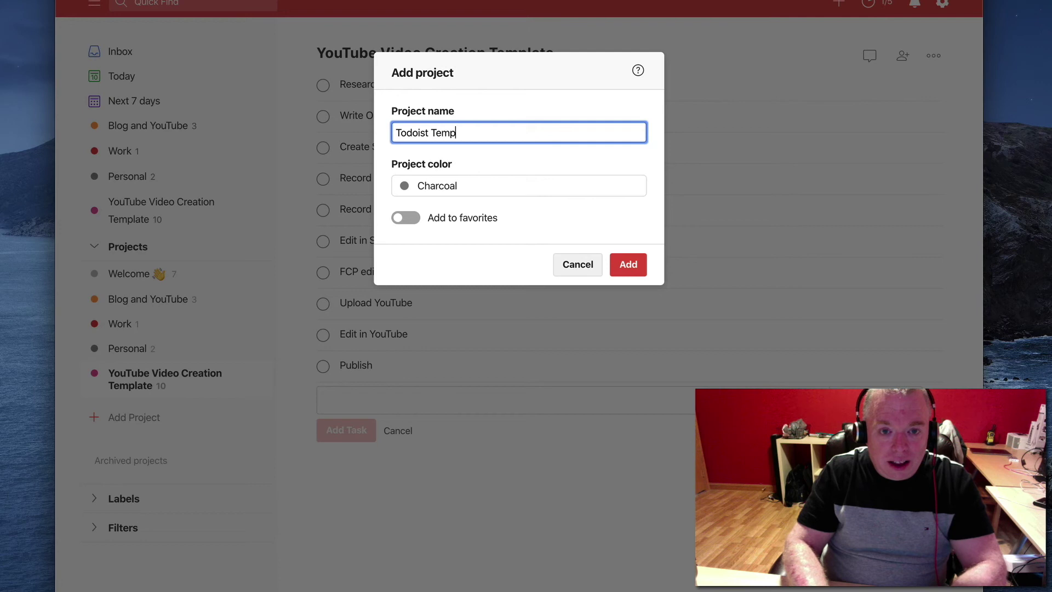
type("late YT")
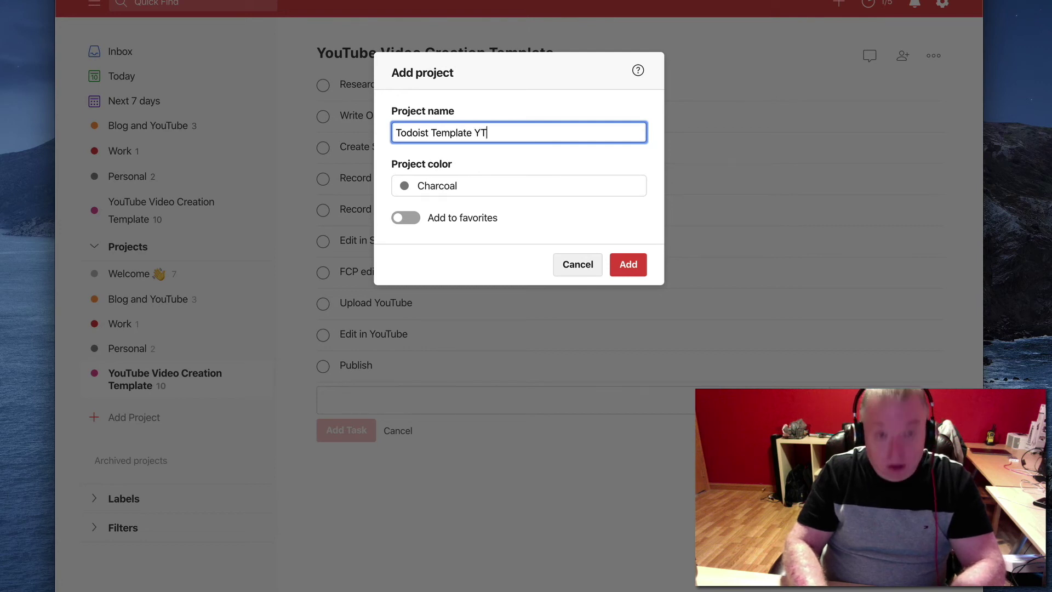
type(" Video")
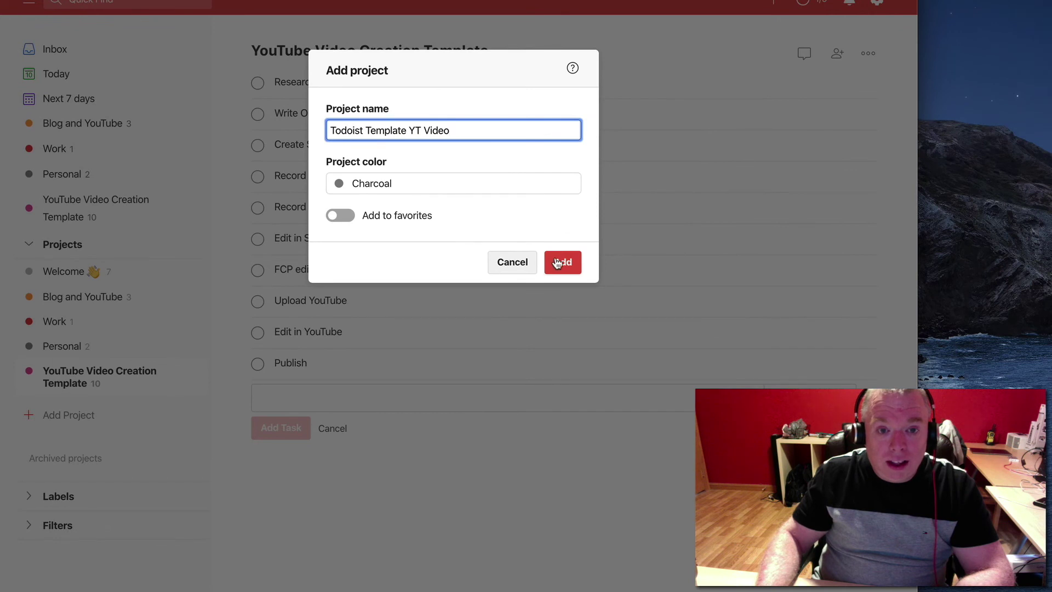
left_click(557, 264)
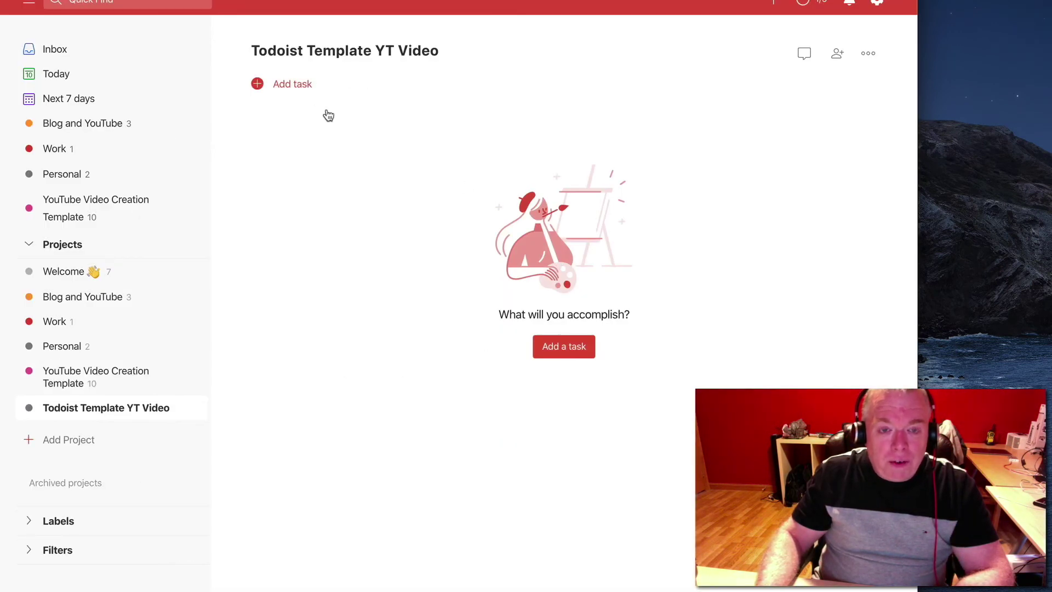
left_click(869, 56)
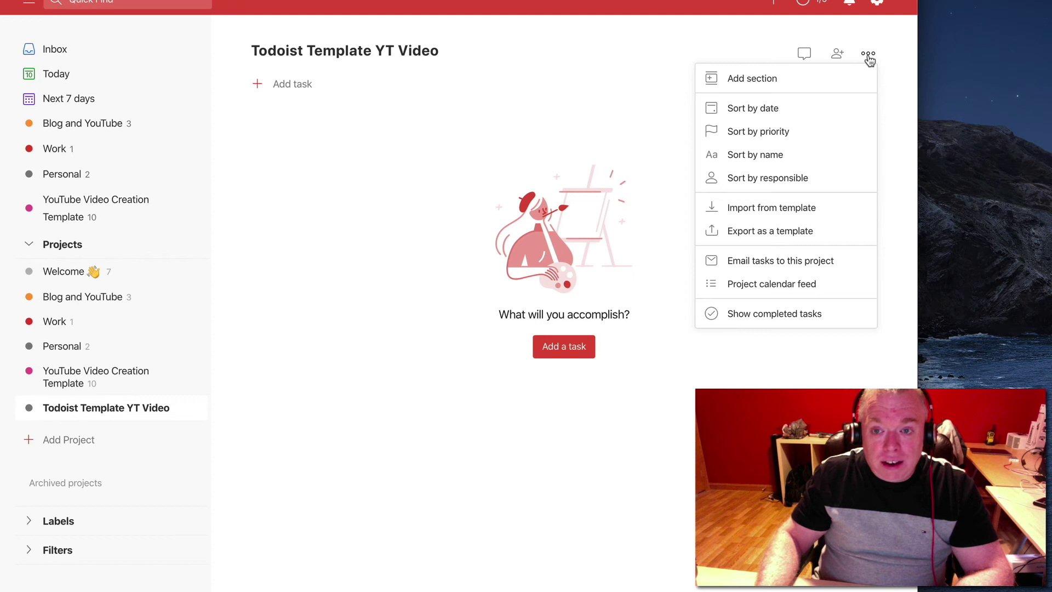
Import the YouTube Video Creation Template CSV's ten tasks into this project
left_click(806, 209)
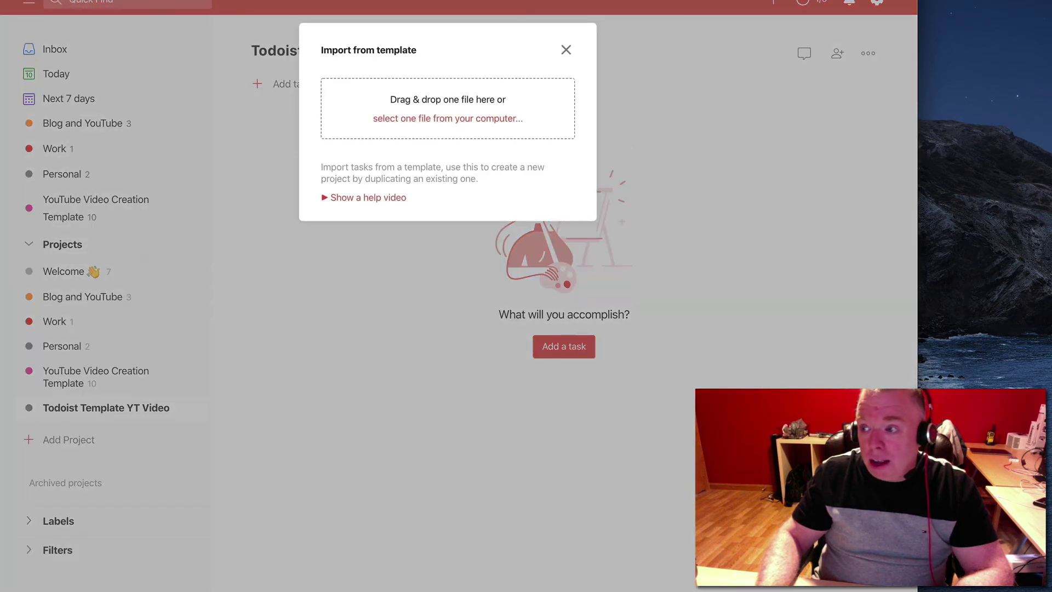
left_click_drag(1051, 104, 400, 117)
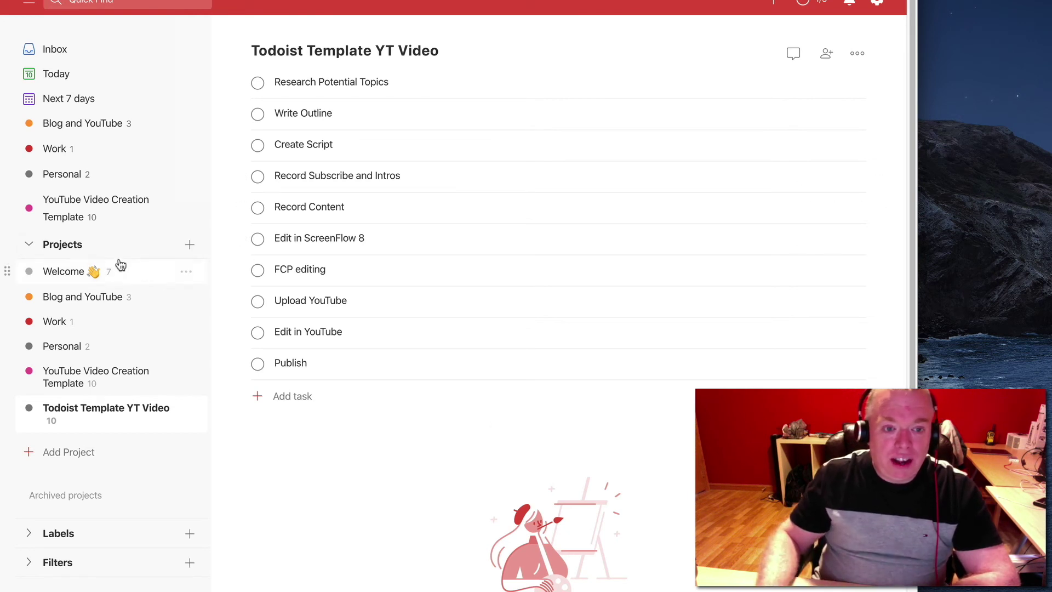
Create a Grey project named 'Notion video'
left_click(190, 245)
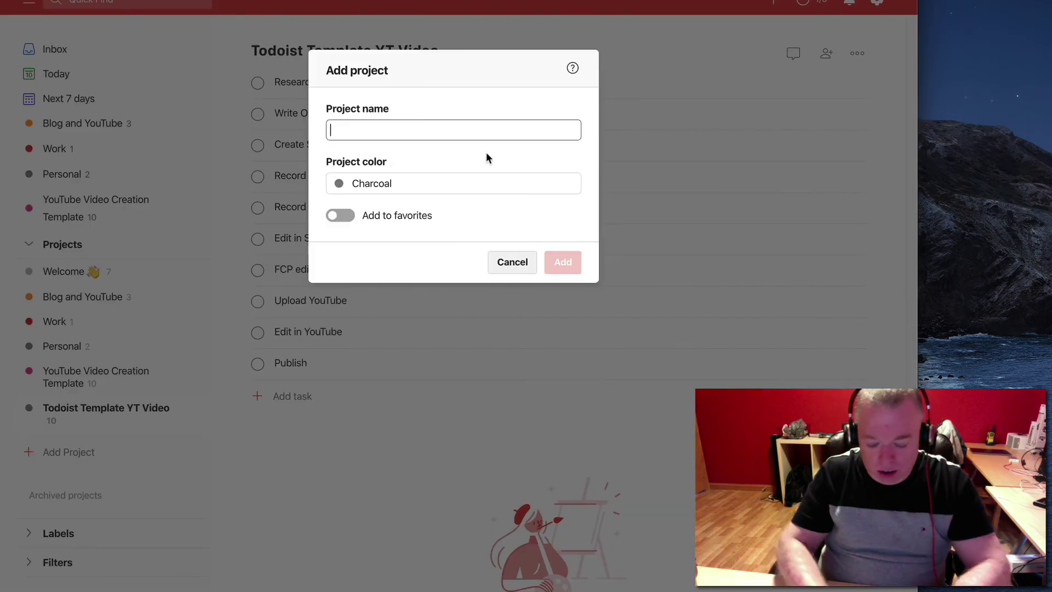
type("Notion")
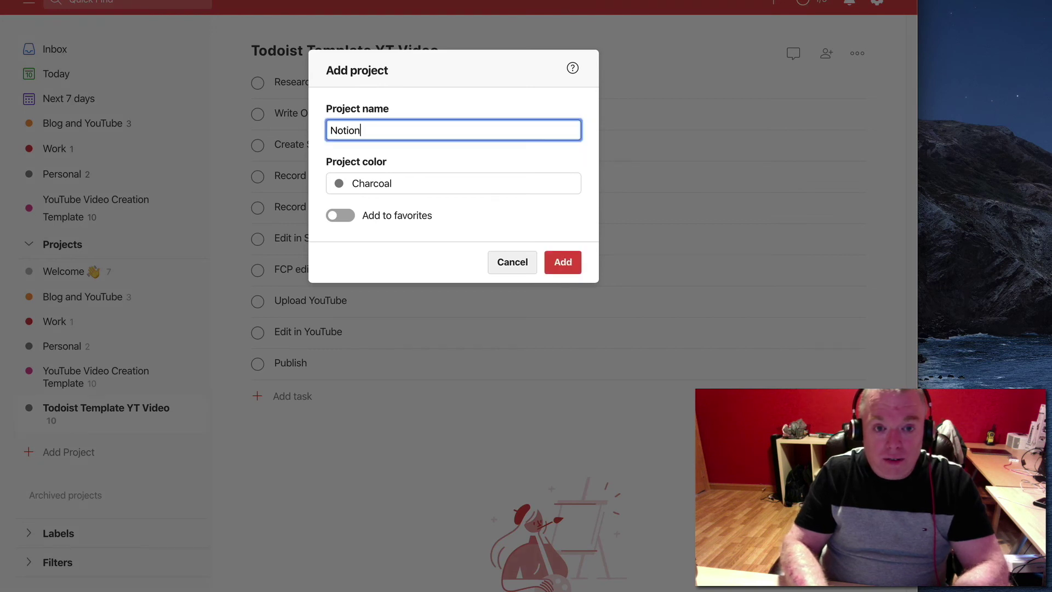
type(" vic")
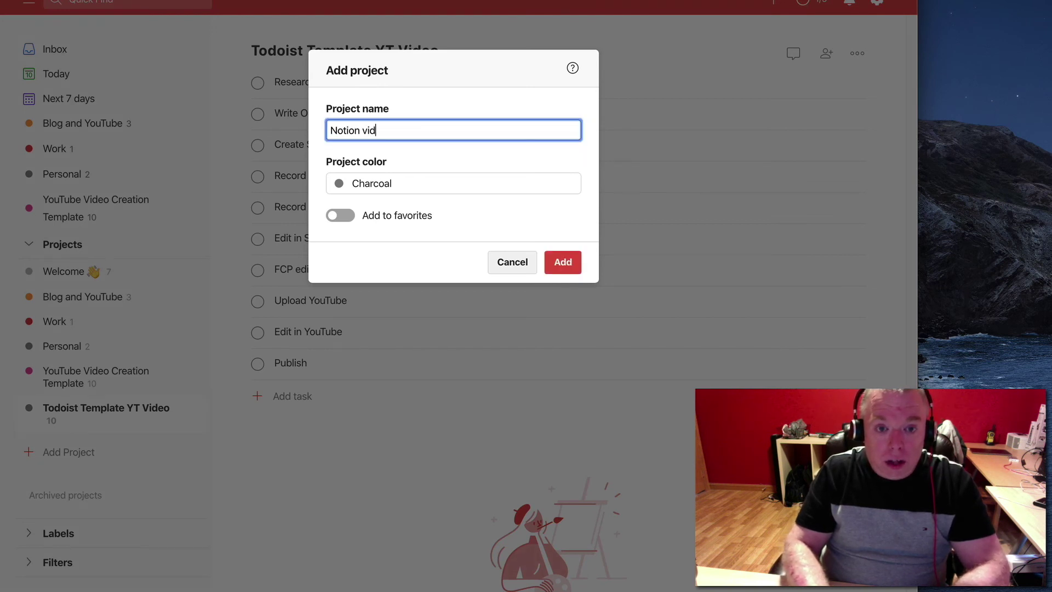
type("eo")
left_click(505, 183)
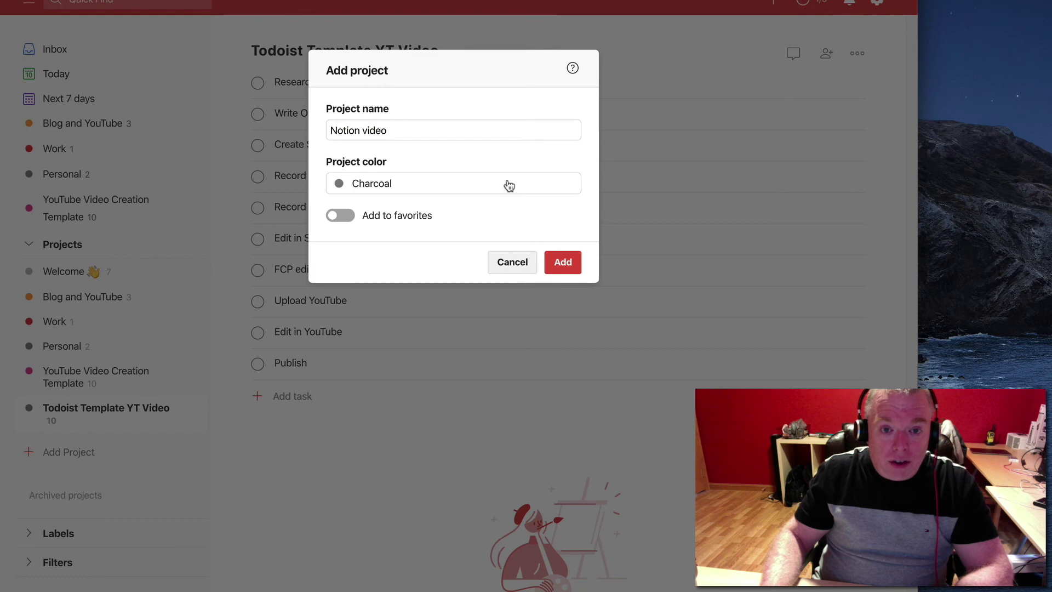
scroll(406, 343, "down", 2)
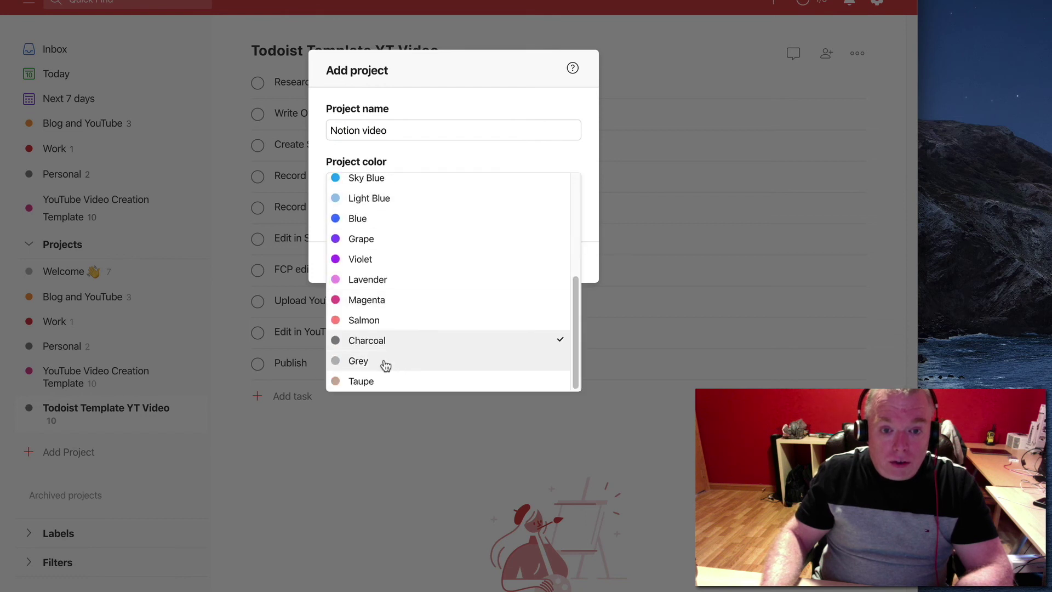
left_click(385, 363)
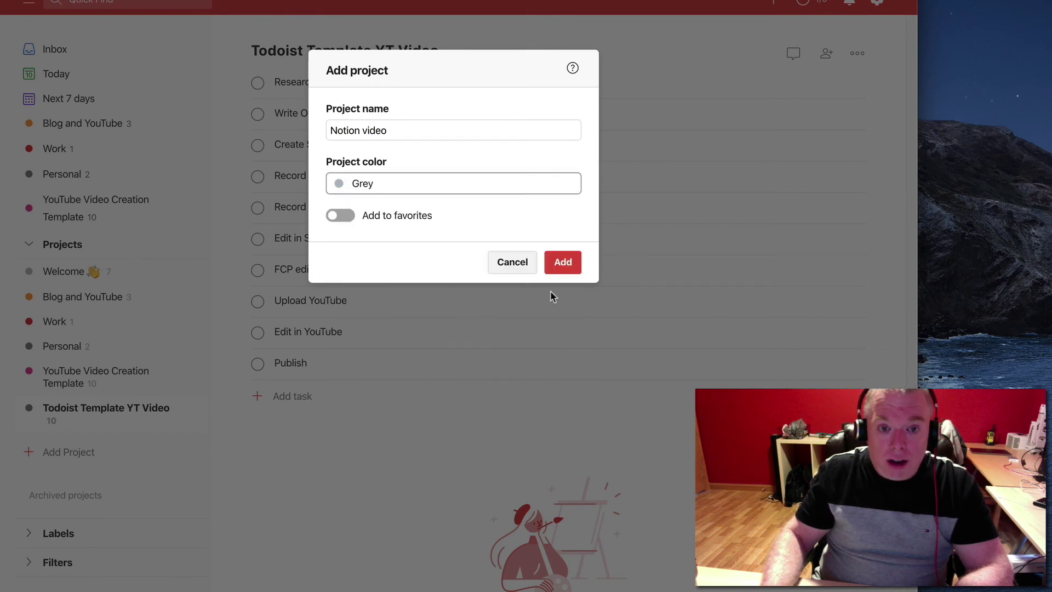
left_click(565, 262)
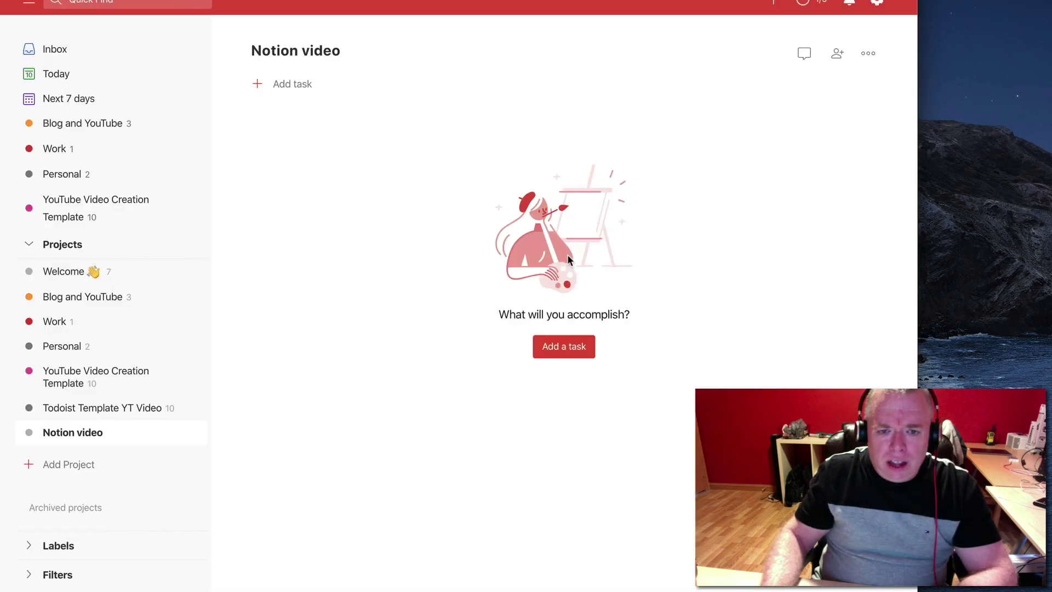
Import the ten YouTube Video Creation Template CSV tasks into Notion video
left_click(865, 55)
left_click(811, 207)
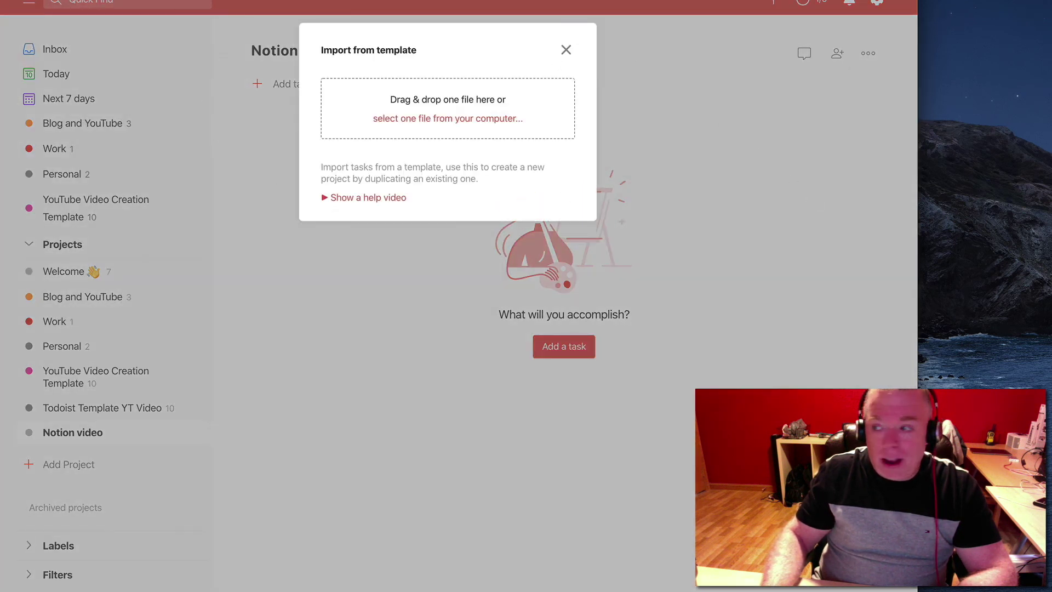
left_click_drag(964, 76, 438, 117)
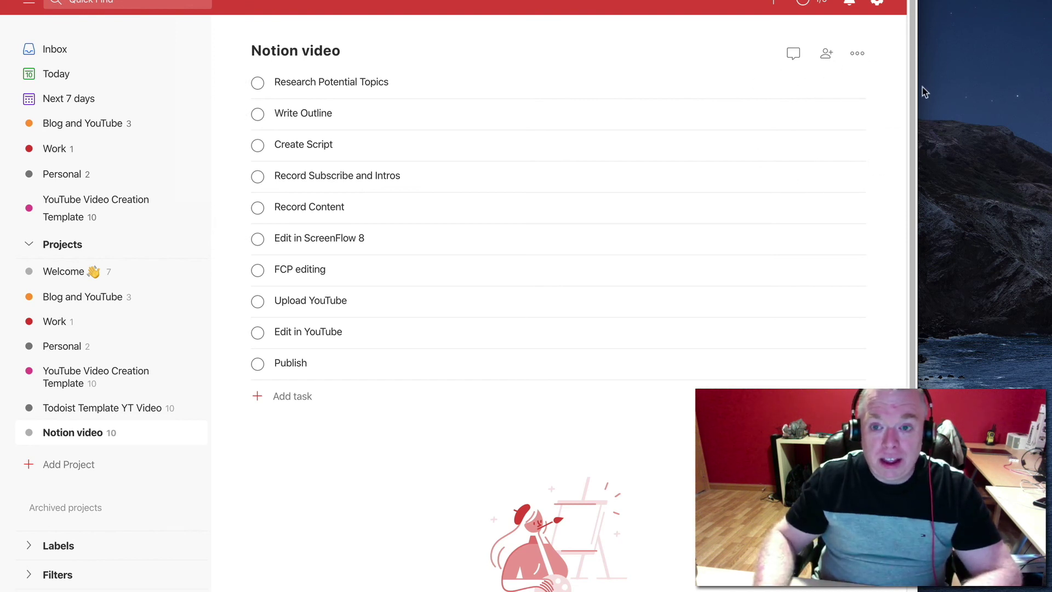
left_click(296, 398)
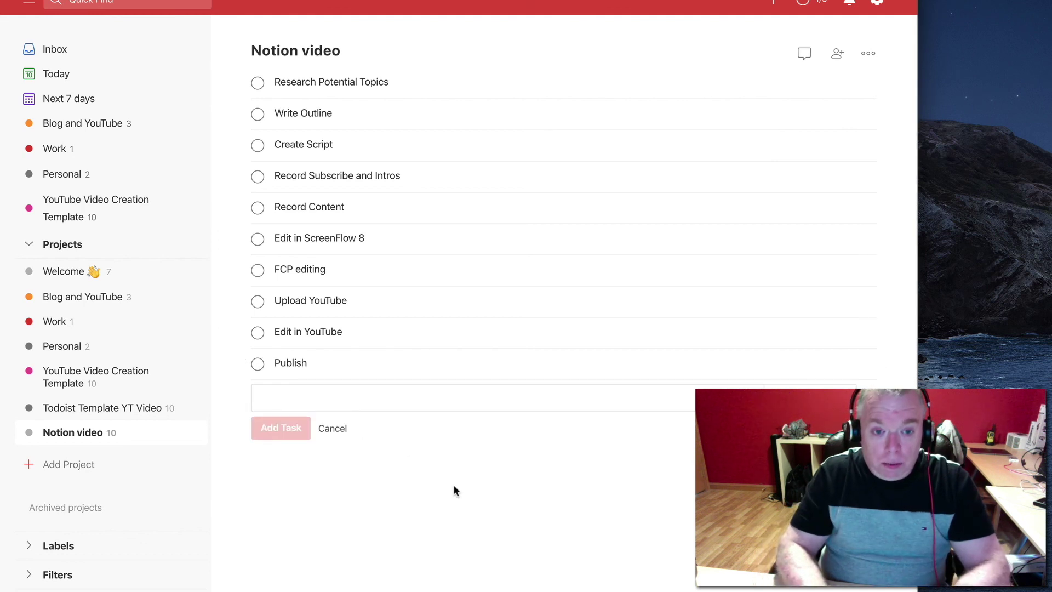
Add the task 'Setup Notion Account' and move it to the top of the list
type("Setup Notion Acco")
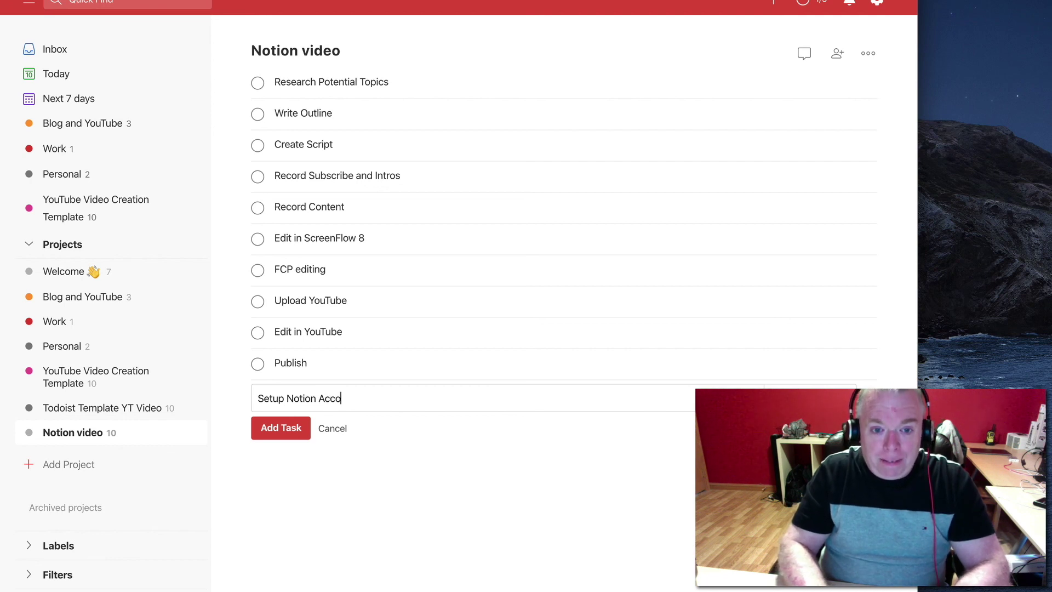
type("unt")
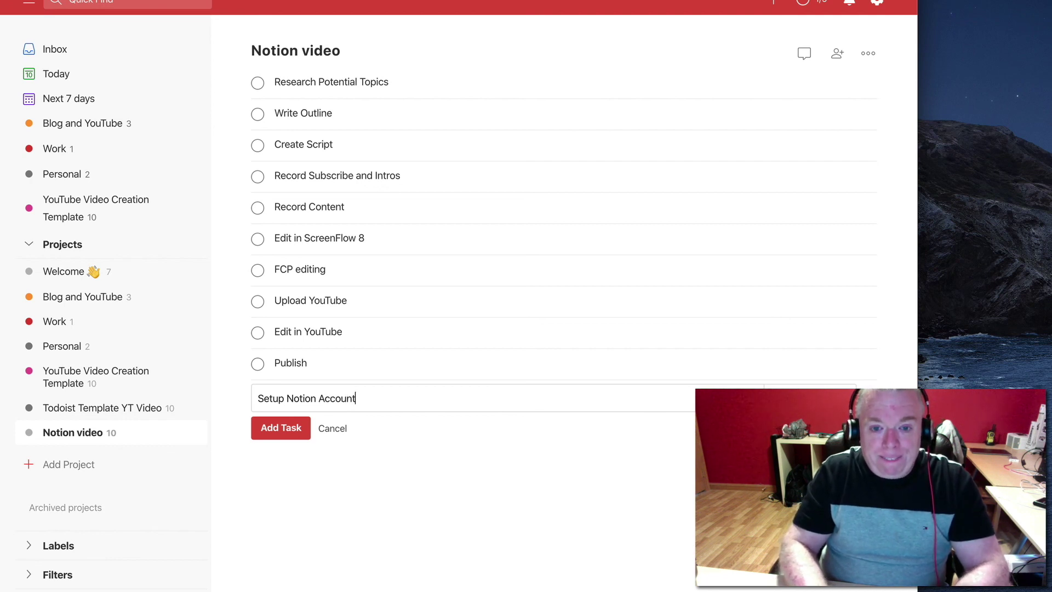
left_click(281, 428)
left_click(314, 403)
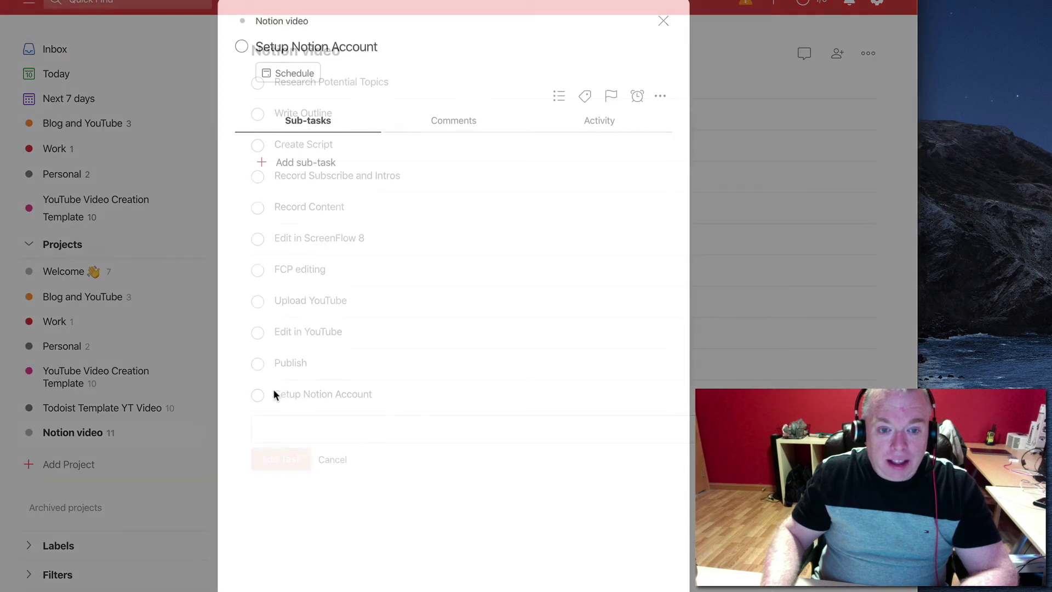
left_click(746, 273)
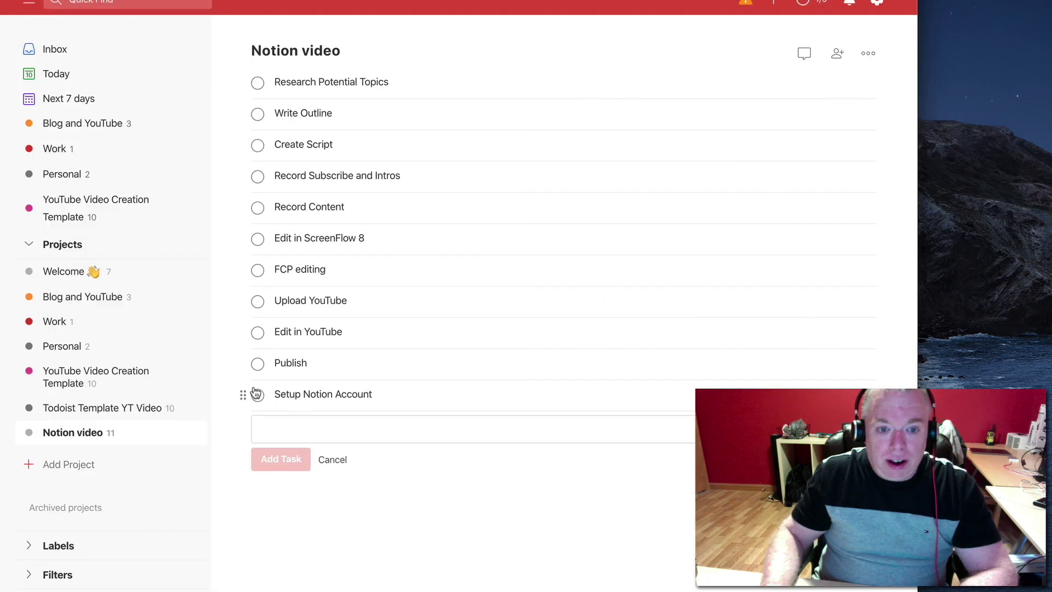
left_click_drag(245, 395, 243, 92)
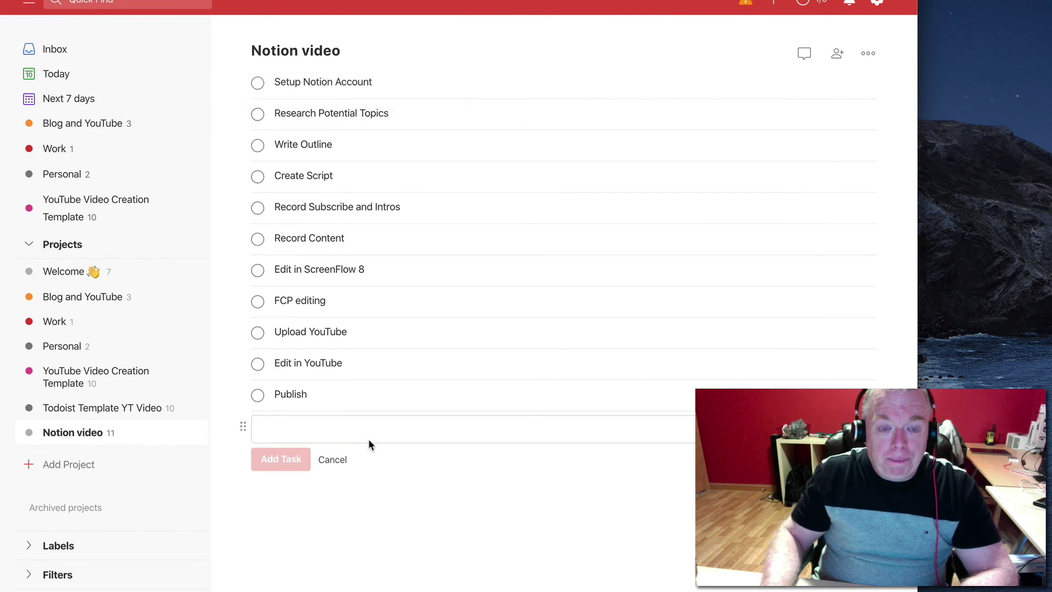